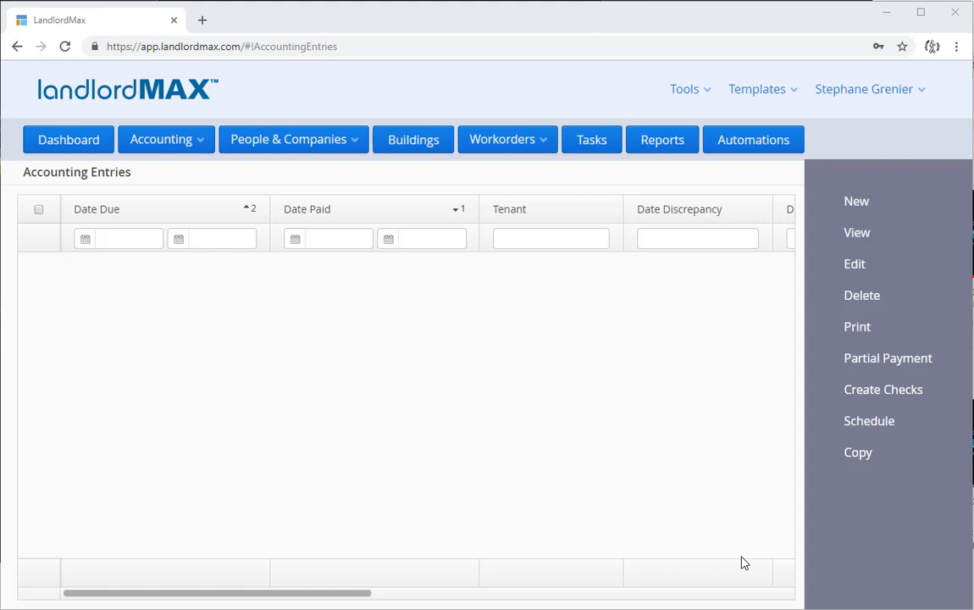
Step: Open the list of scheduled accounting entries
left_click(179, 150)
mouse_move(182, 172)
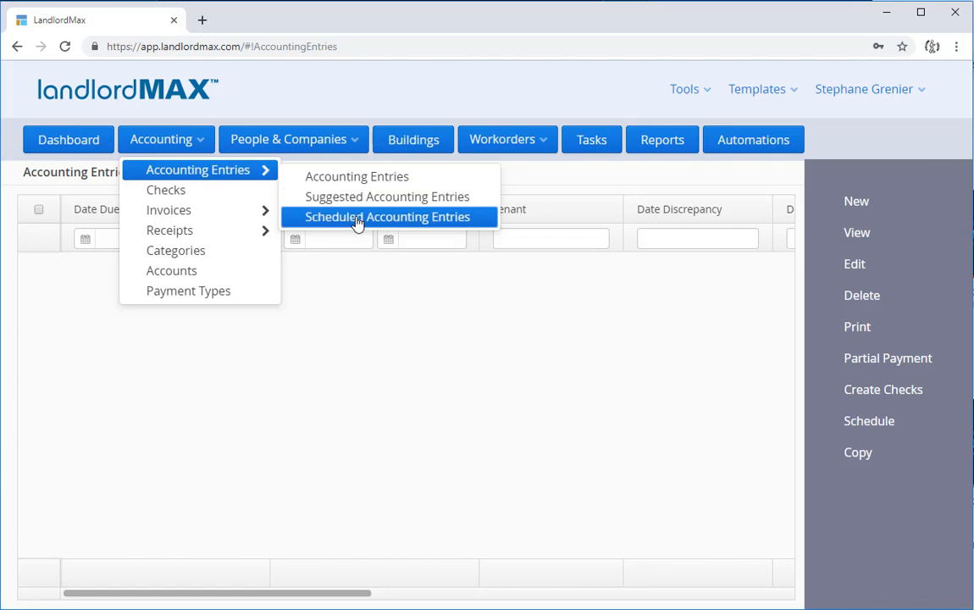
left_click(357, 220)
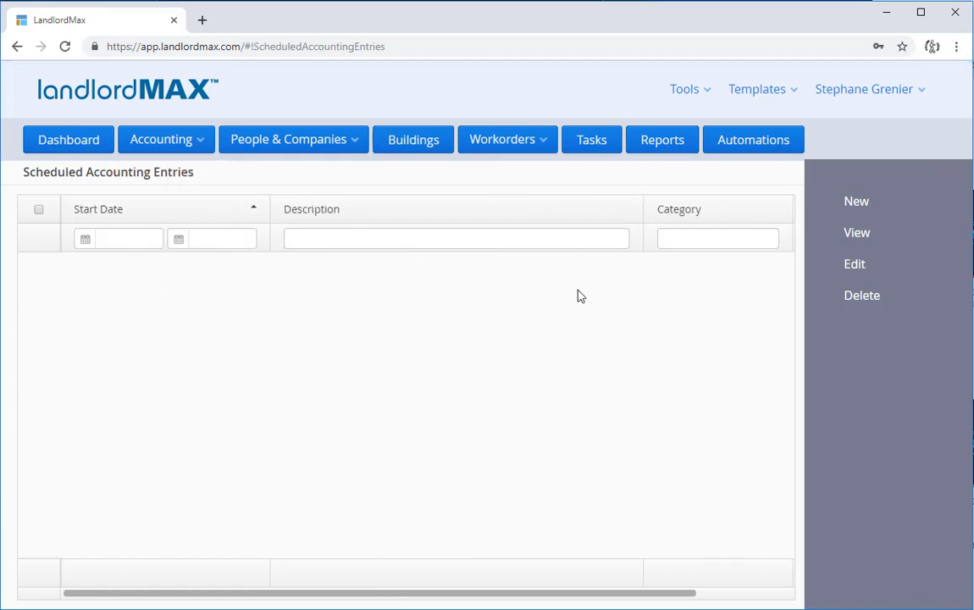
left_click(140, 145)
mouse_move(207, 175)
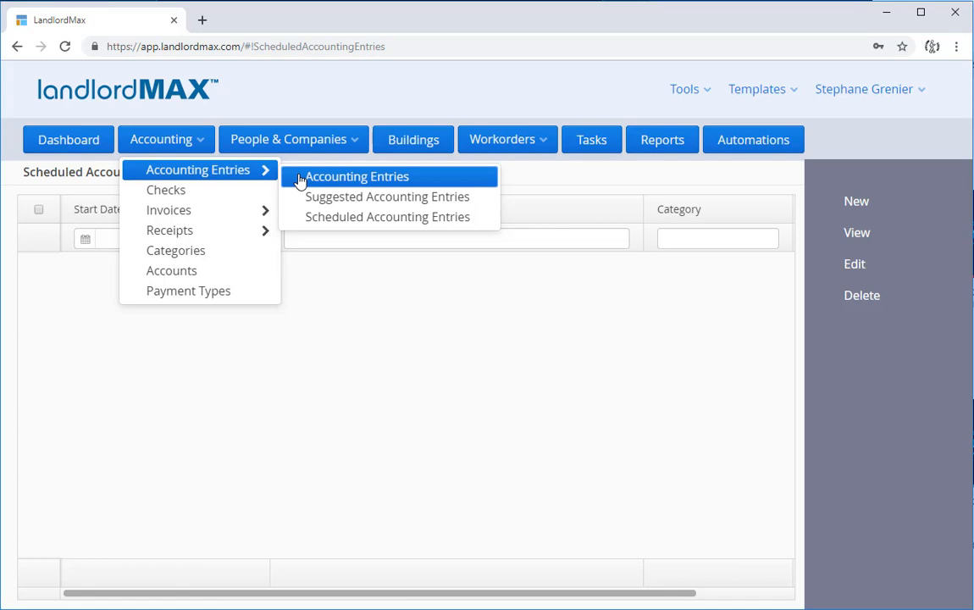
left_click(353, 218)
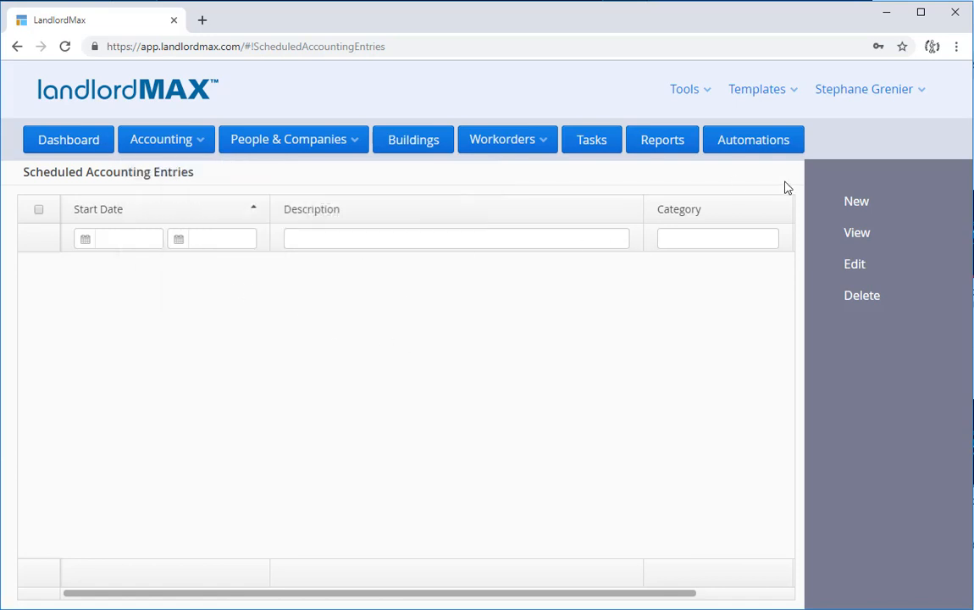
Step: Create a new scheduled accounting entry and enter a description reading "Rent for" followed by the tenant's first name
left_click(861, 204)
left_click(258, 227)
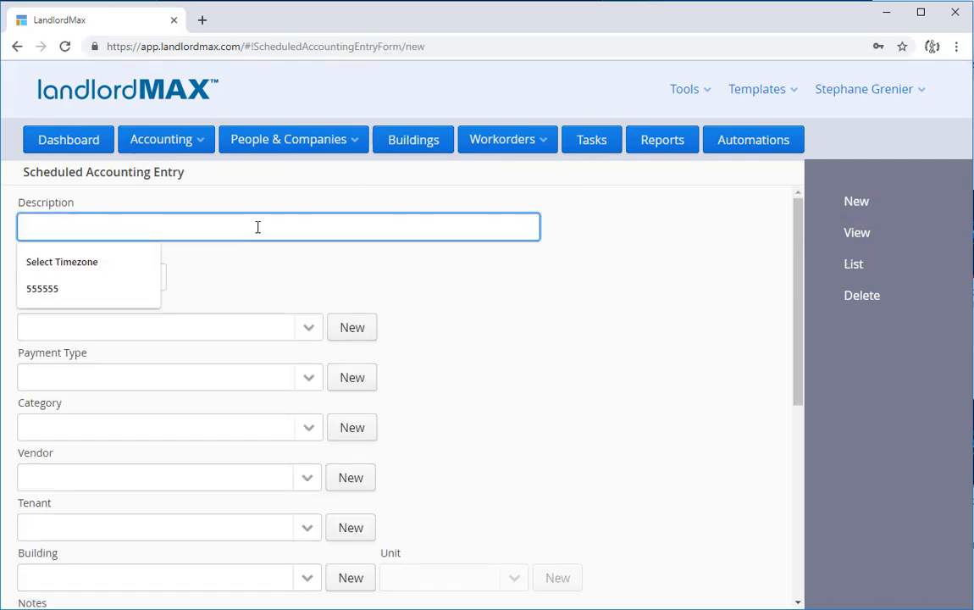
left_click(224, 271)
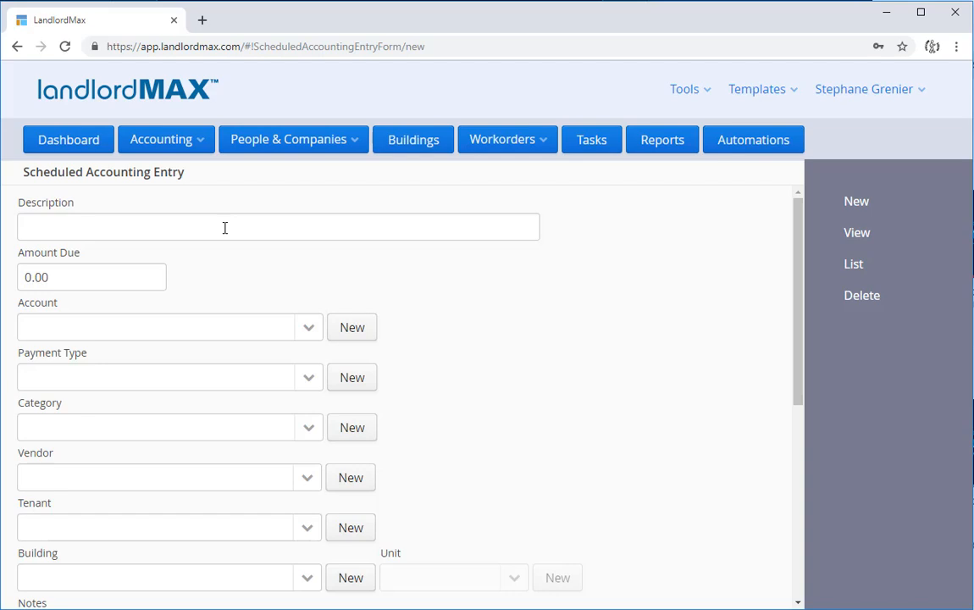
left_click(225, 227)
type("Rent for Johgn")
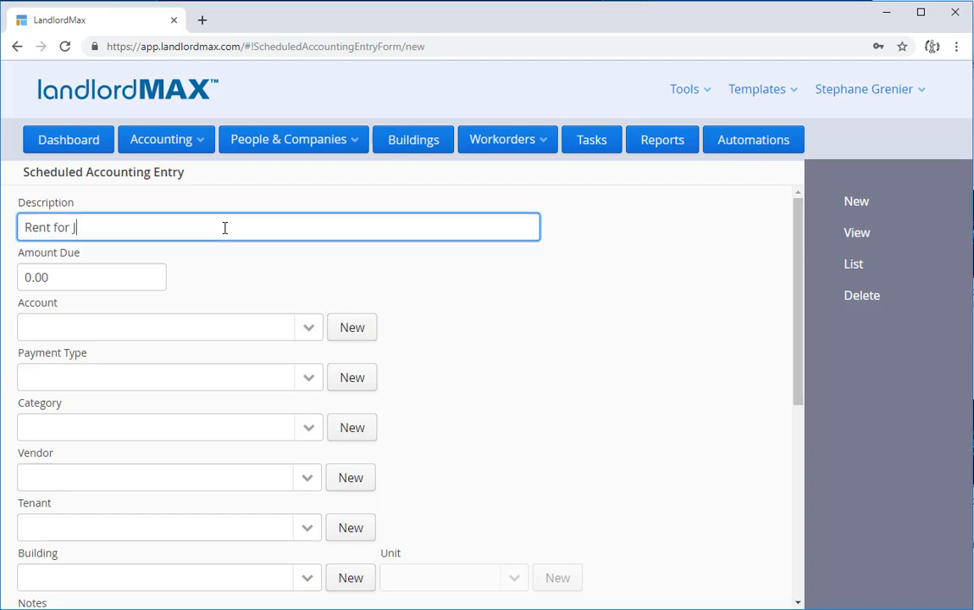
key("BackSpace")
key("BackSpace")
type("n")
Step: Set the entry's amount due to 1000 and its account to Checking
left_click(83, 280)
left_click_drag(83, 279, 4, 289)
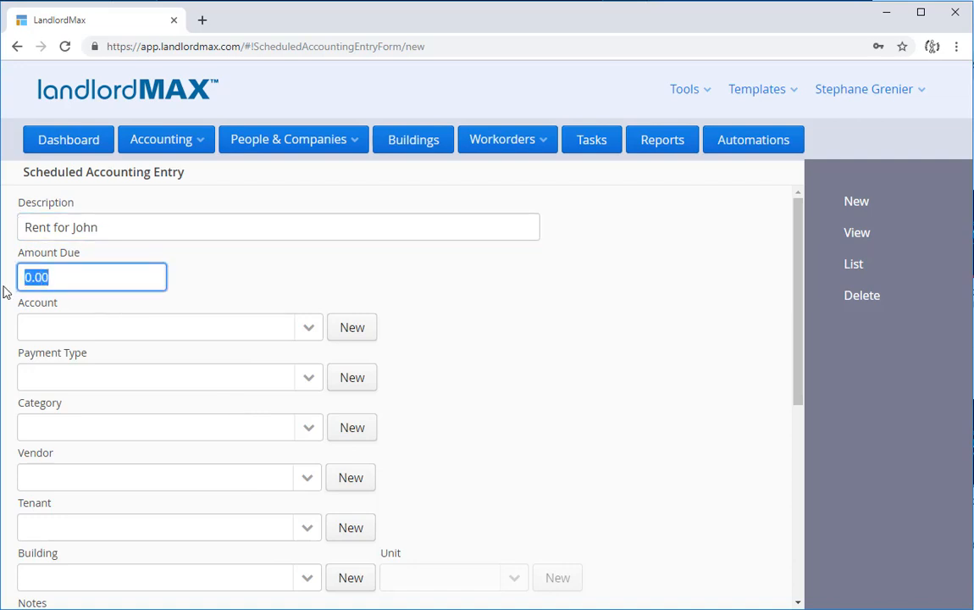
type("1000")
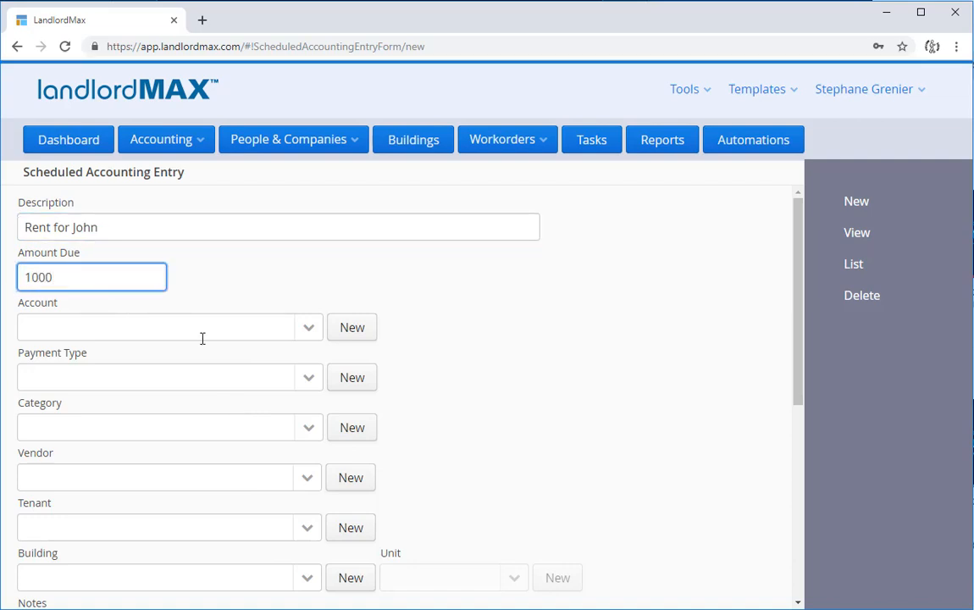
key("Tab")
left_click(310, 331)
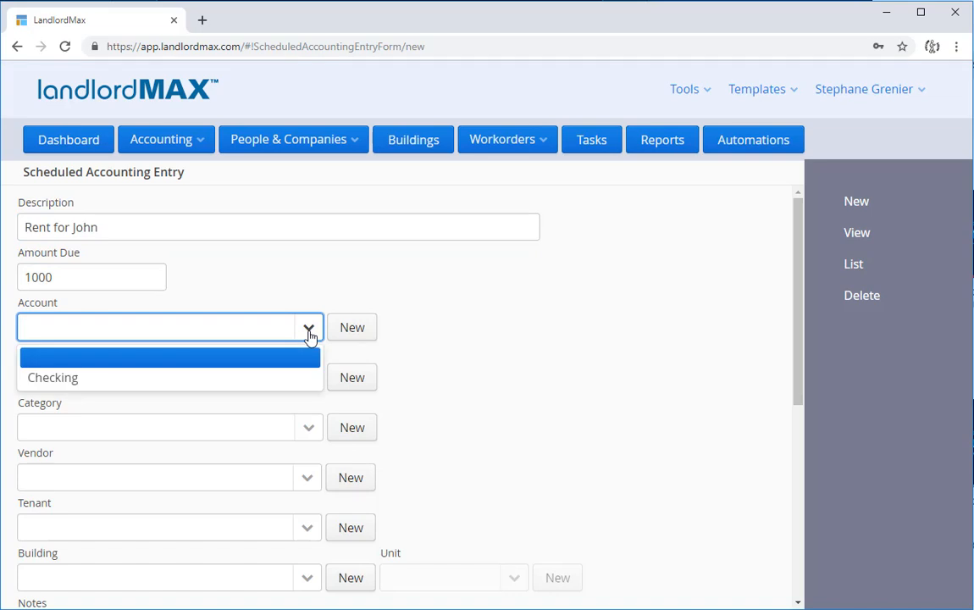
left_click(105, 385)
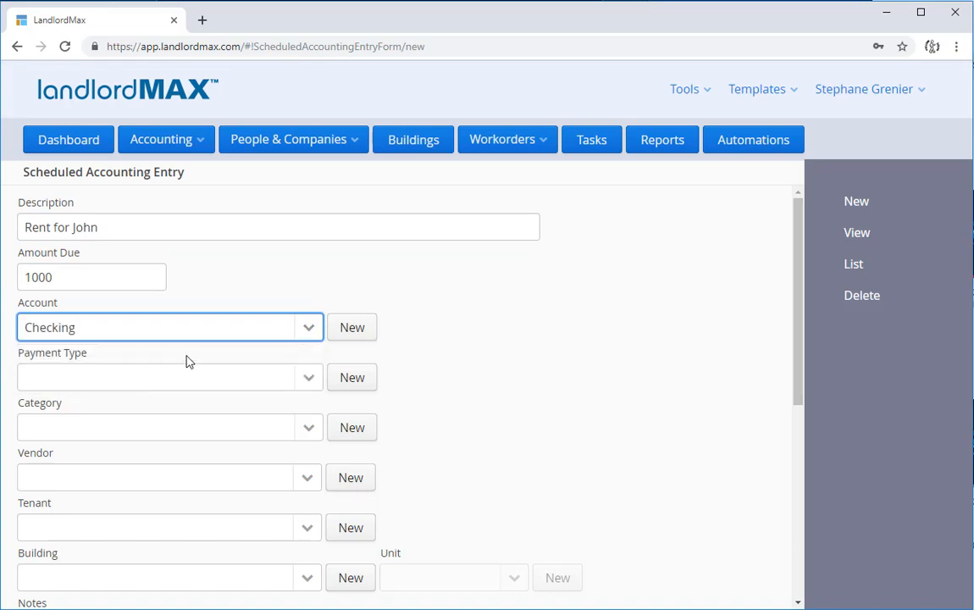
left_click(186, 358)
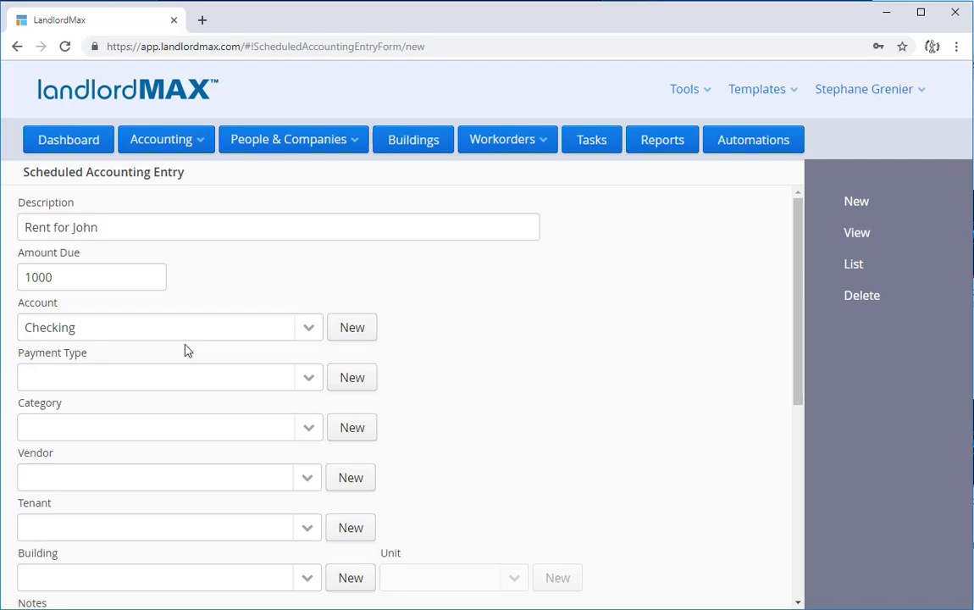
Step: Set the entry's payment type to Check and its category to Rent
left_click(308, 379)
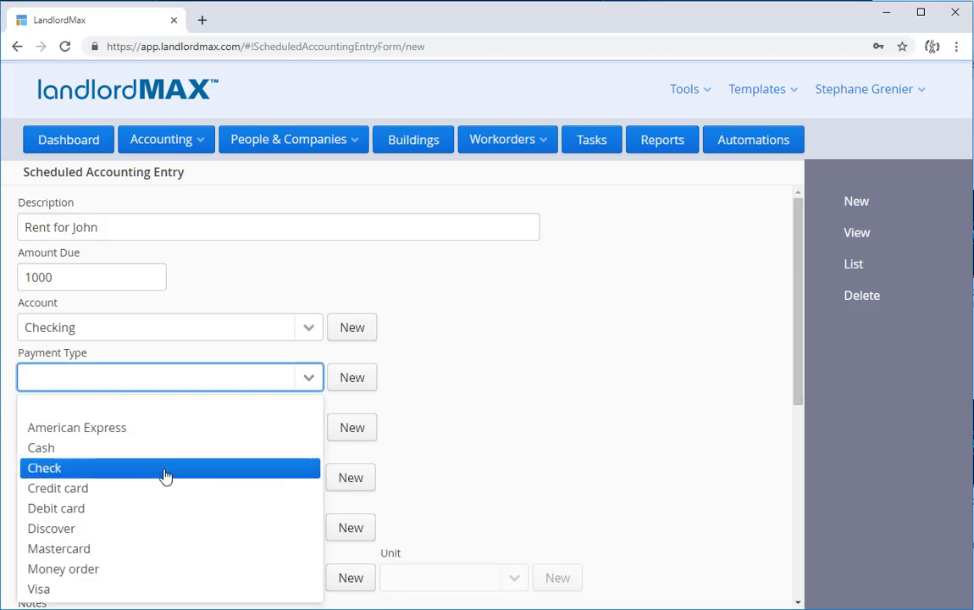
left_click(108, 468)
left_click(469, 398)
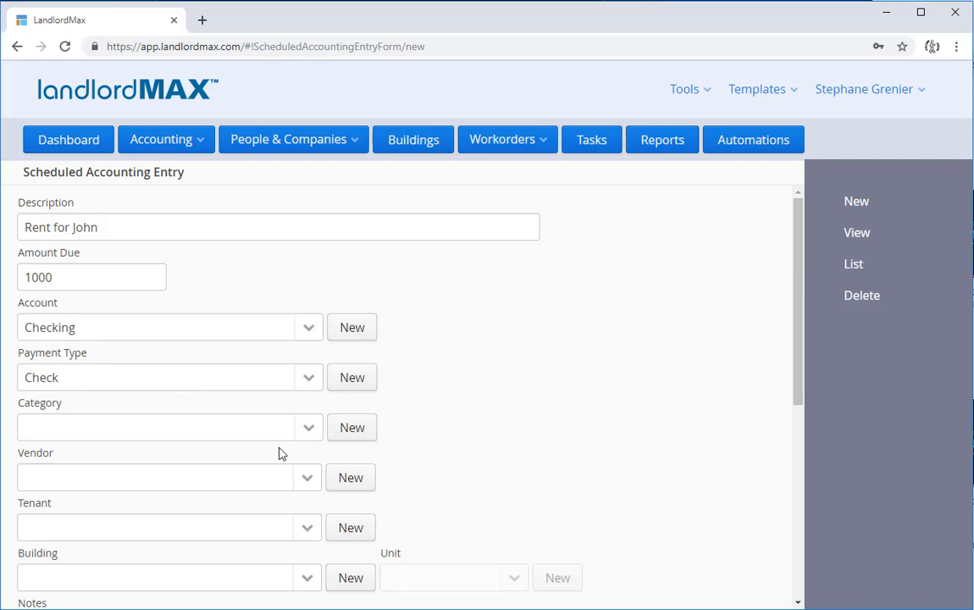
left_click(308, 428)
left_click(254, 433)
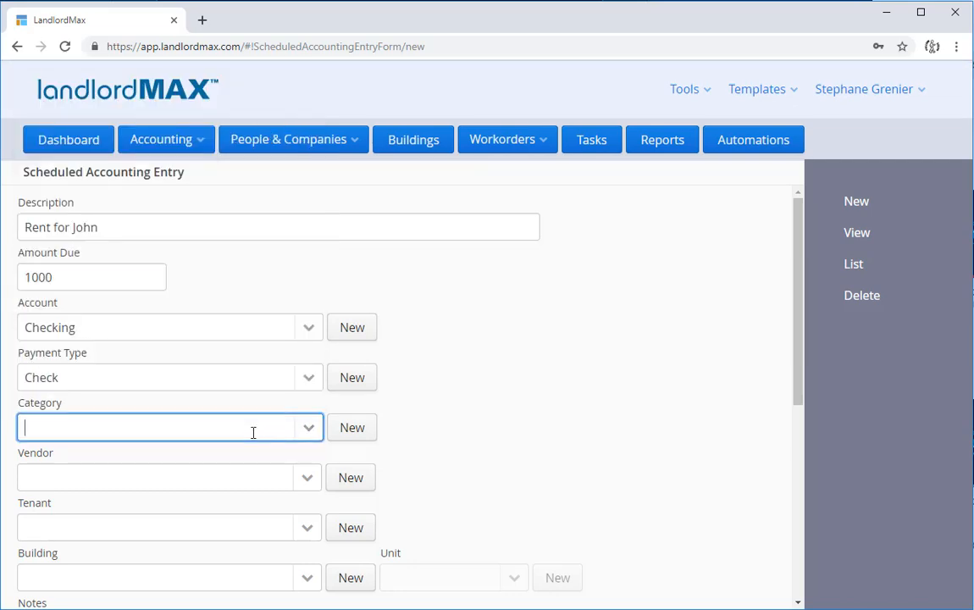
type("rent")
left_click(227, 462)
Step: Assign the scheduled rent entry to the tenant named in its description
scroll(490, 485, "down", 1)
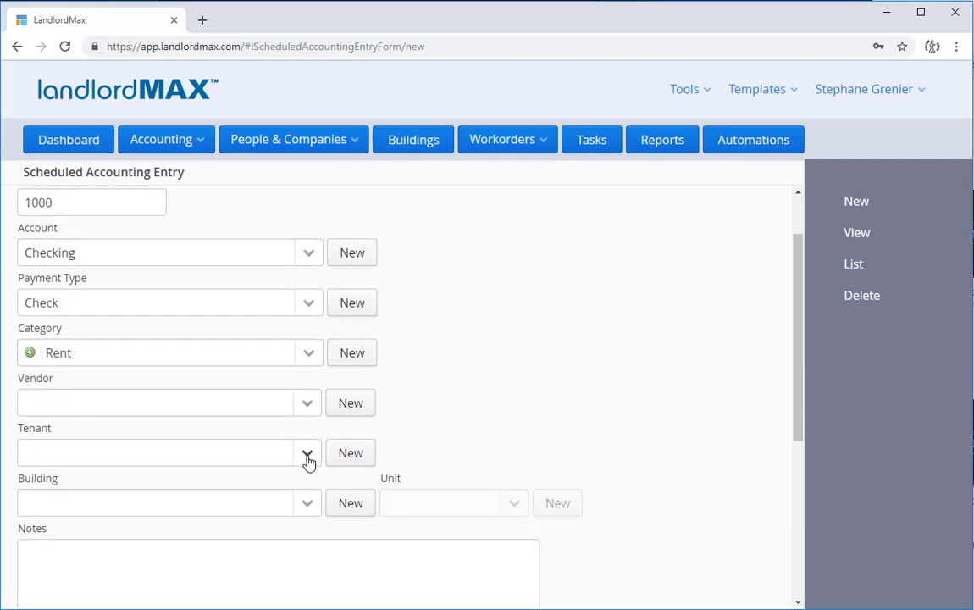
left_click(307, 455)
left_click(234, 505)
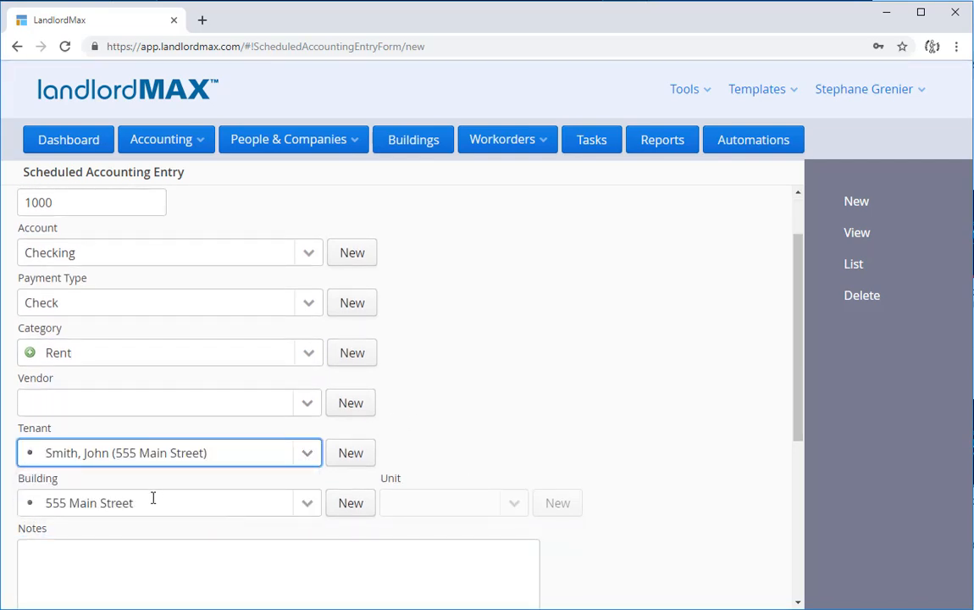
left_click(538, 467)
Step: Set the scheduled entry's start date to 01/01/2019 and save the entry
scroll(332, 555, "down", 1)
scroll(332, 555, "down", 3)
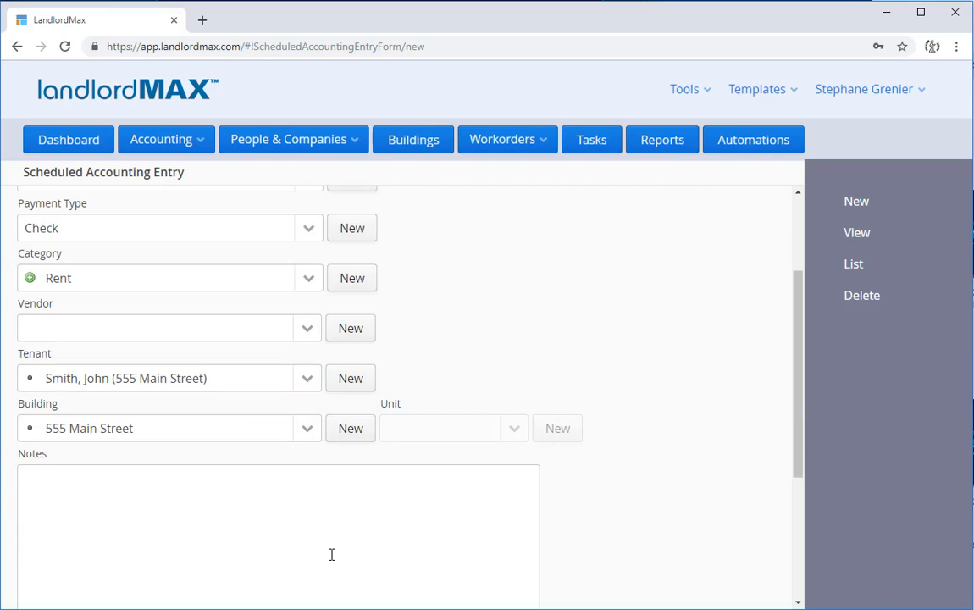
scroll(421, 534, "down", 1)
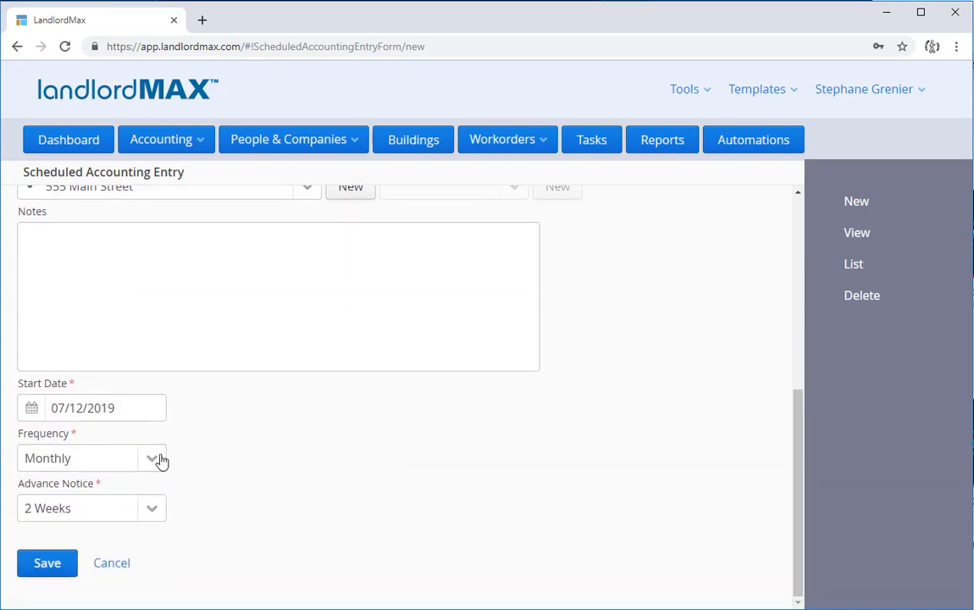
left_click(29, 410)
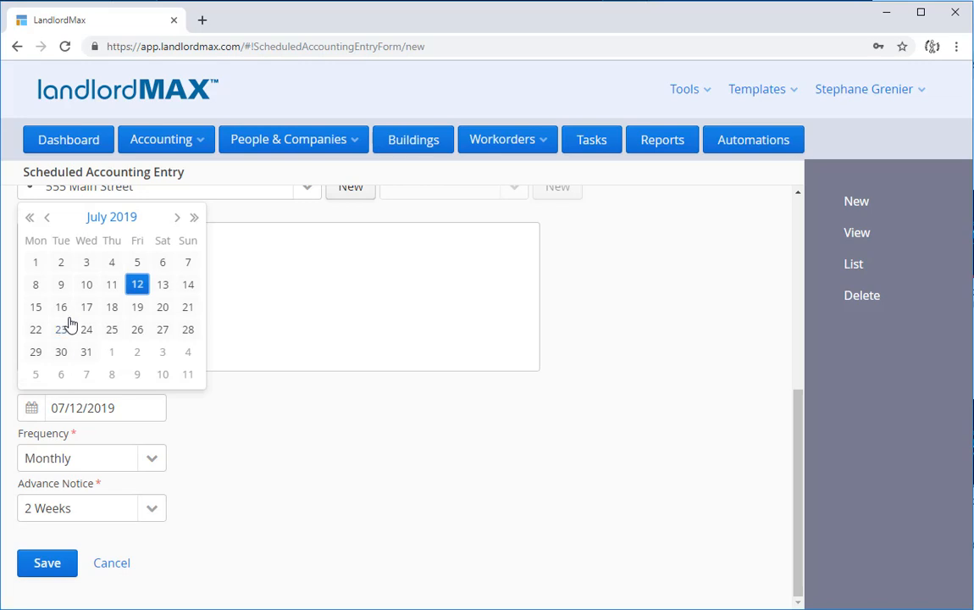
left_click(48, 217)
left_click(47, 218)
left_click(47, 218)
left_click(47, 218)
left_click(48, 218)
left_click(47, 218)
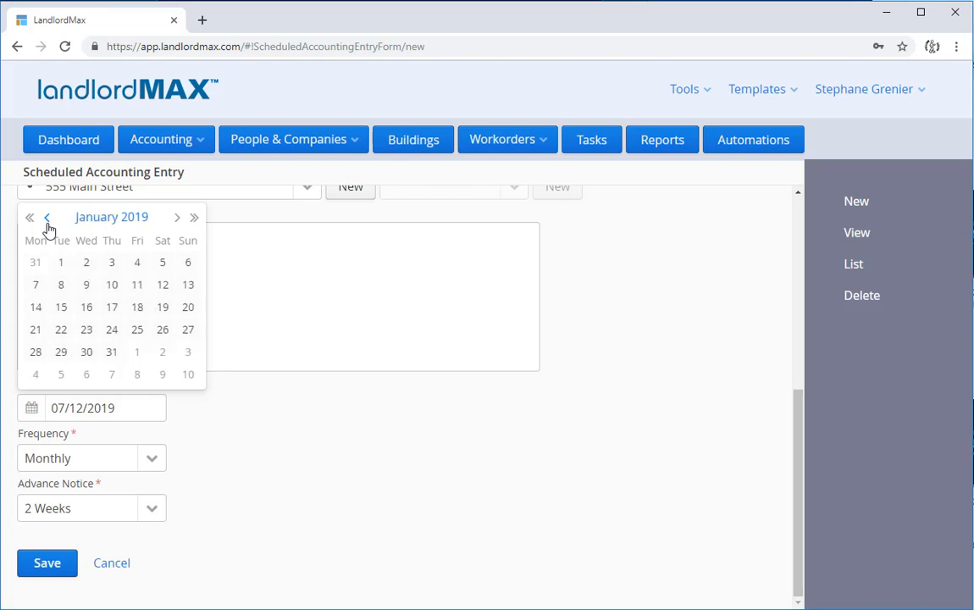
left_click(61, 263)
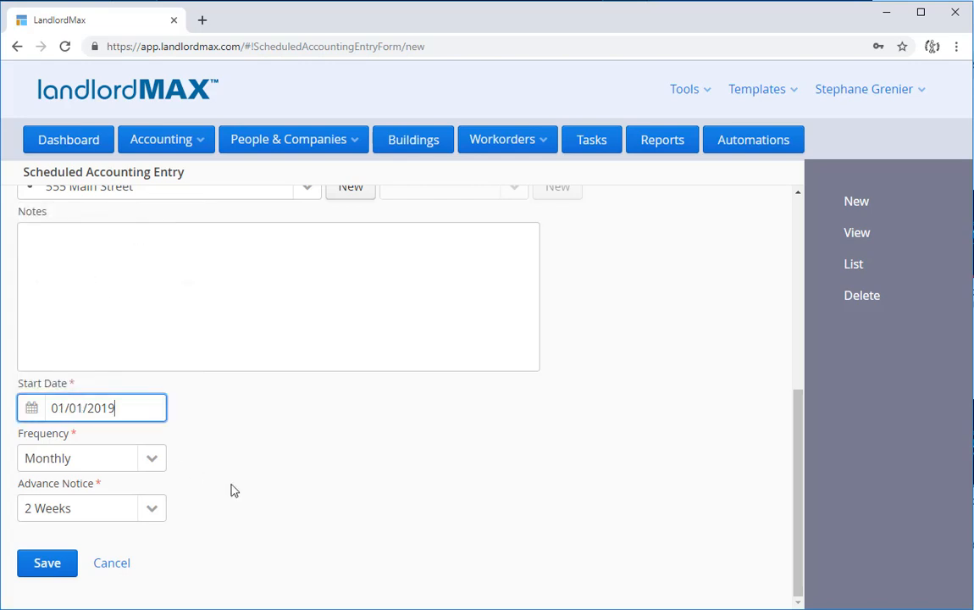
left_click(224, 488)
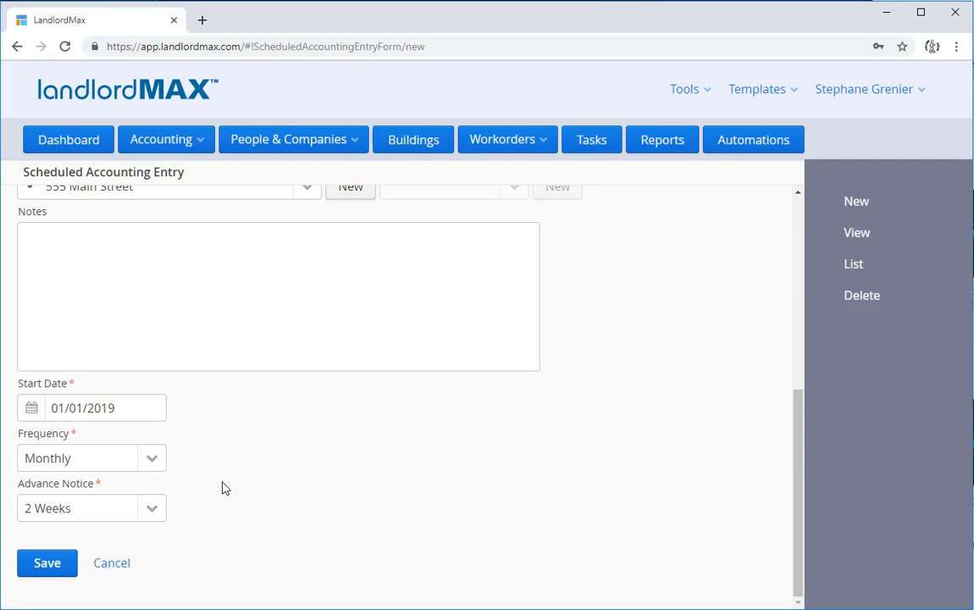
left_click(48, 563)
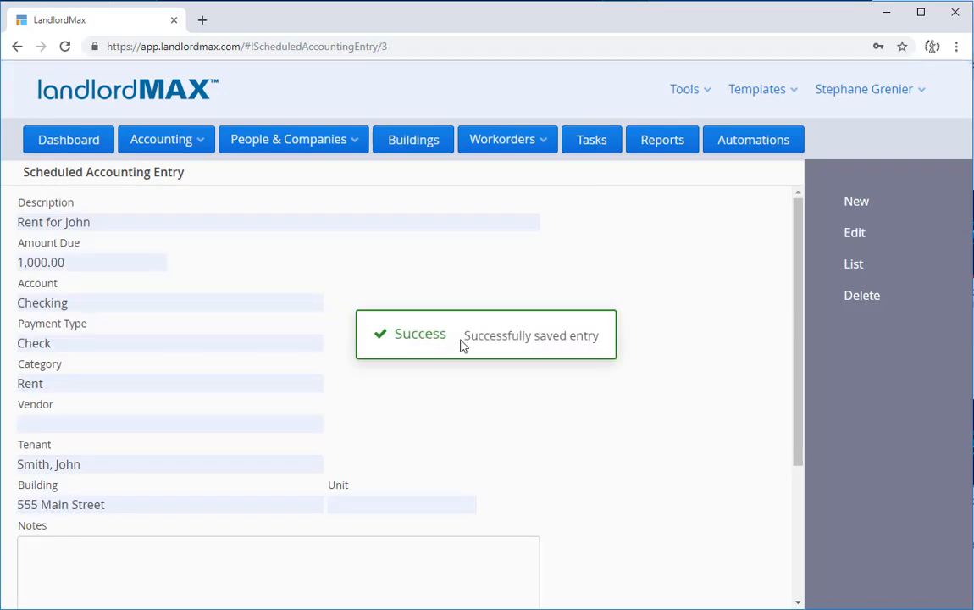
Step: Return to the scheduled accounting entries list and check which columns it can display
left_click(855, 270)
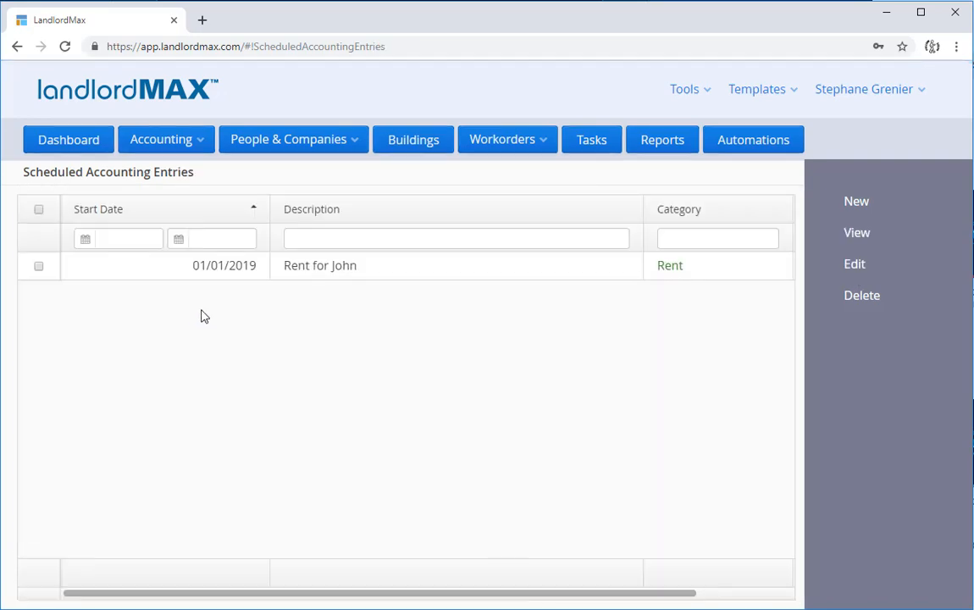
left_click(349, 309)
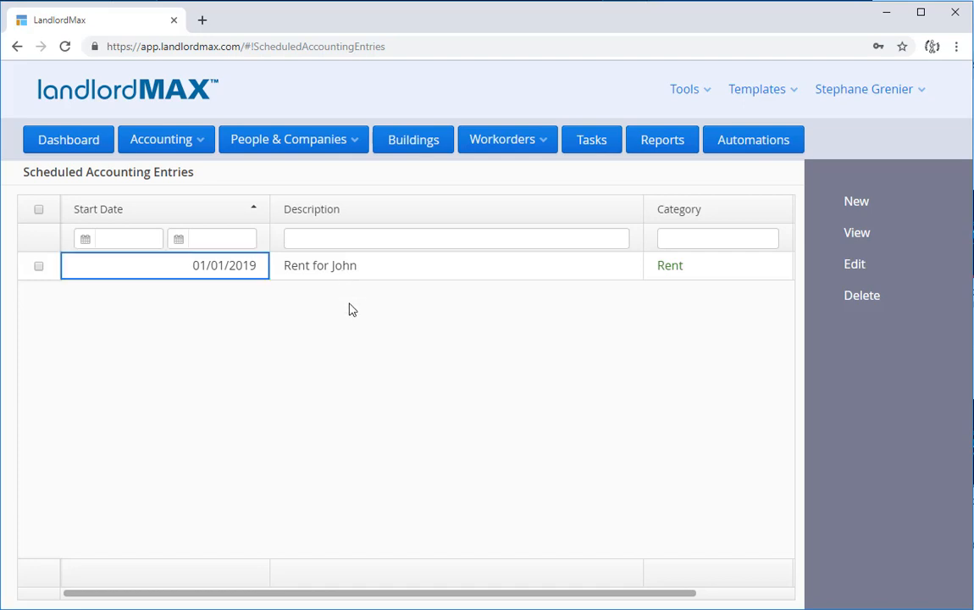
right_click(350, 309)
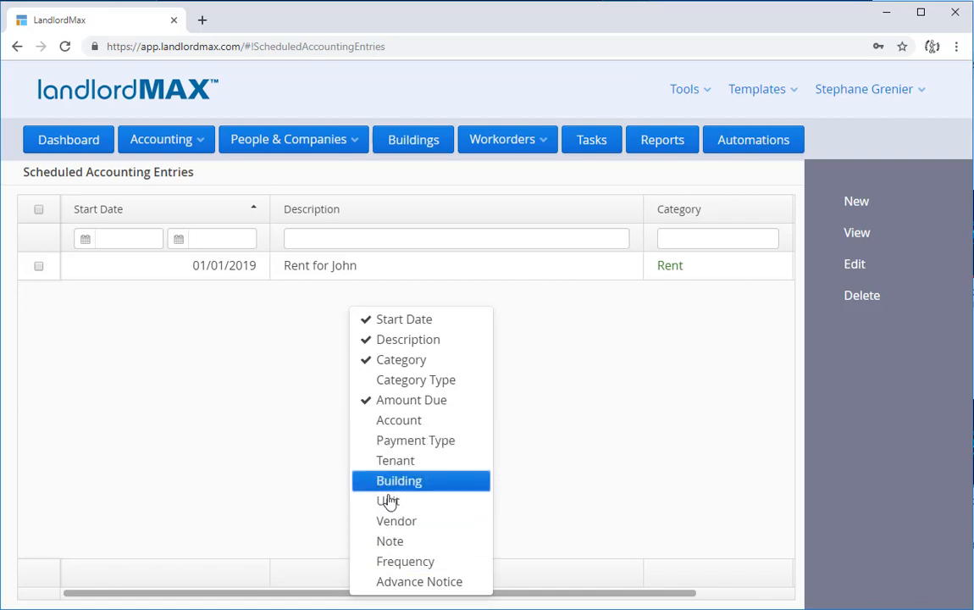
left_click(299, 389)
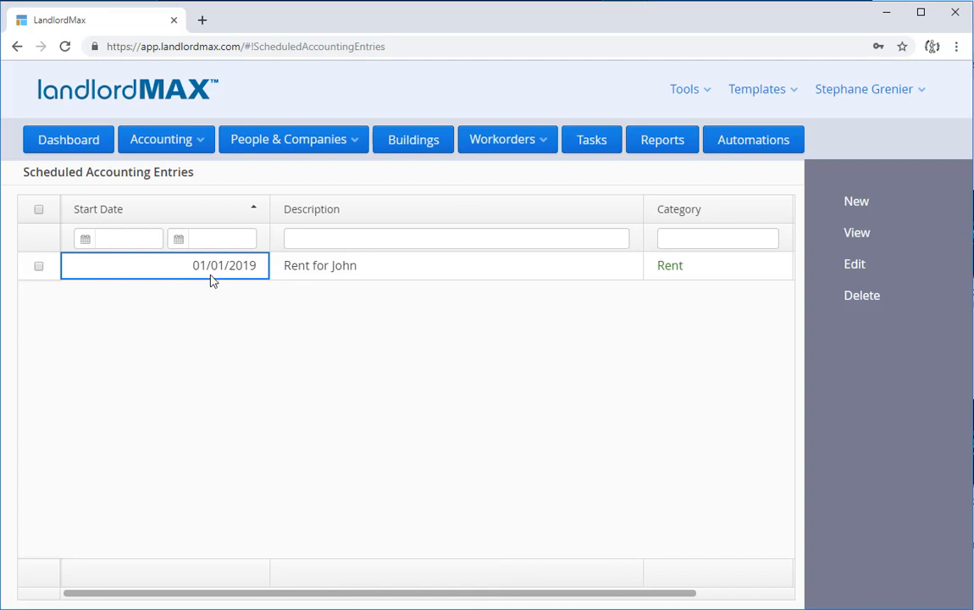
Step: Look at the suggested accounting entries and compare them with the regular accounting entries list
left_click(185, 144)
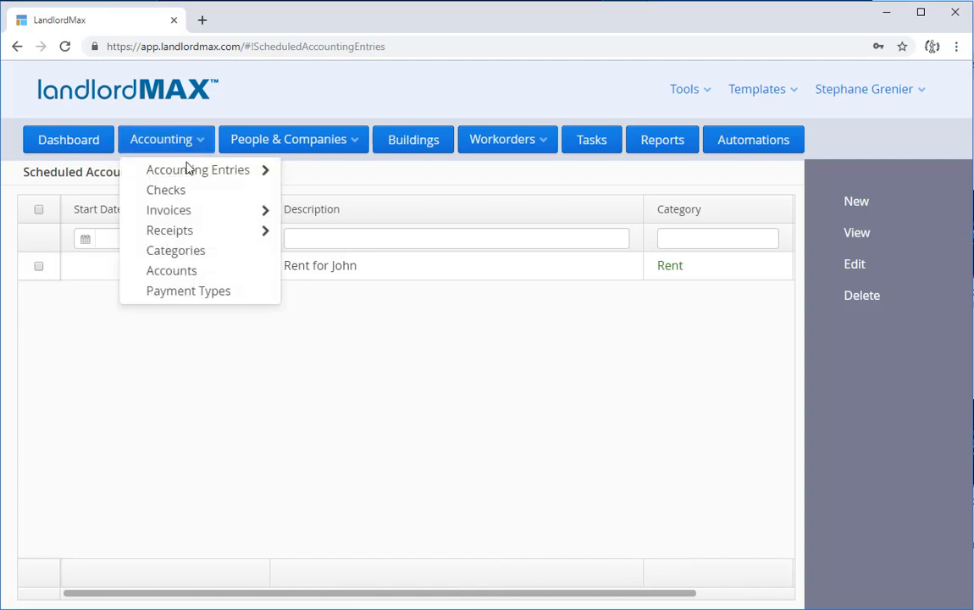
mouse_move(191, 170)
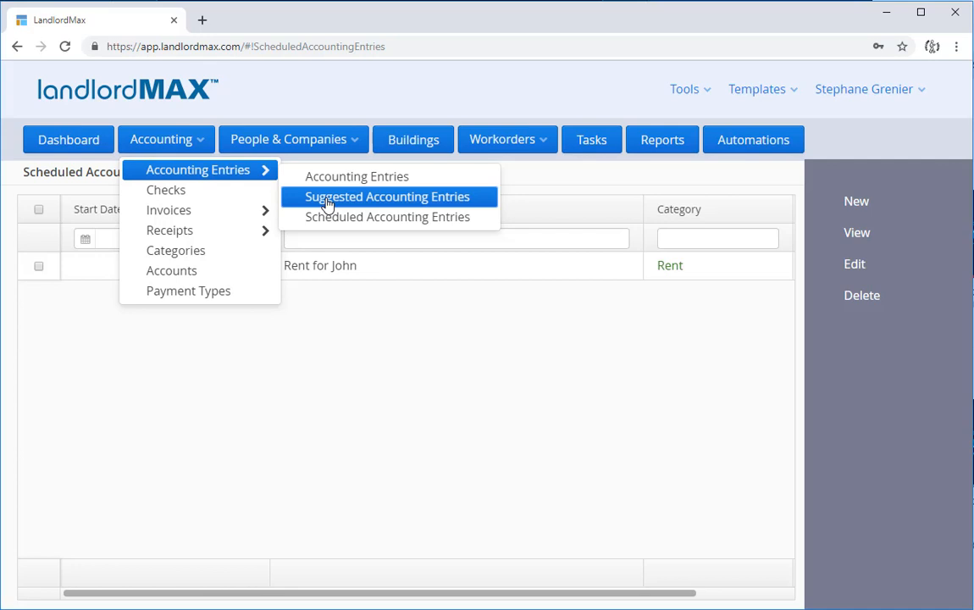
left_click(328, 205)
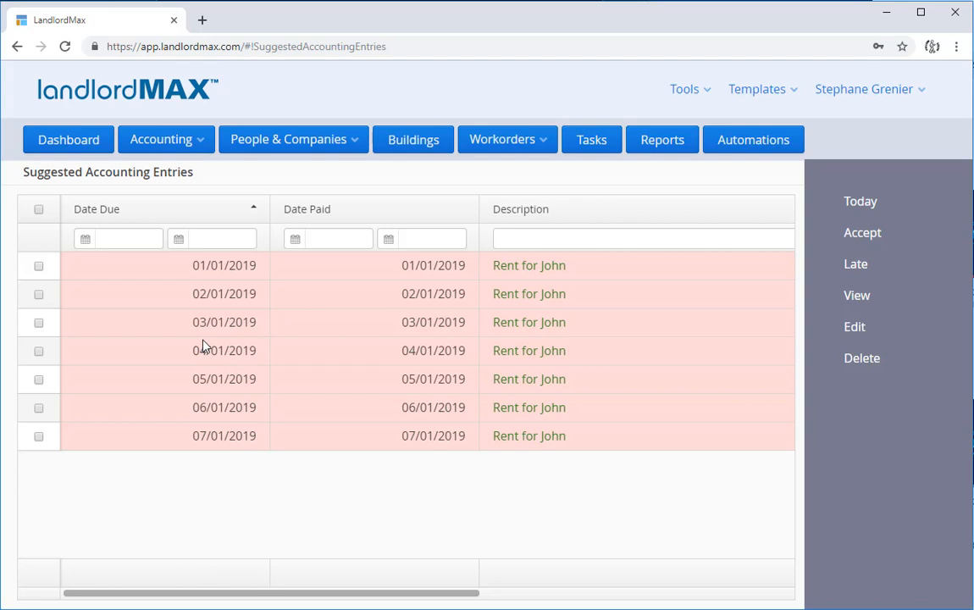
left_click(163, 146)
left_click(311, 179)
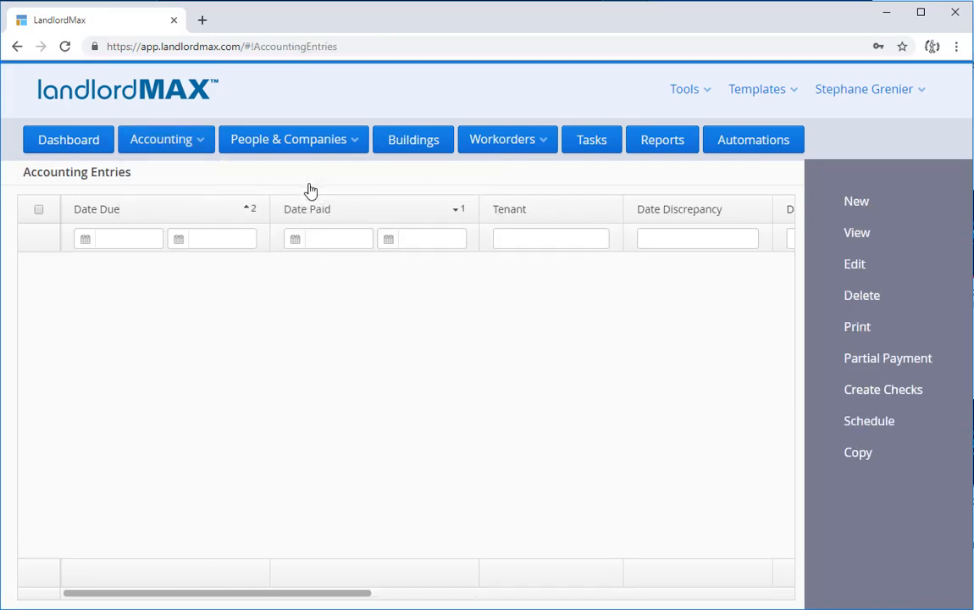
Step: Accept the suggested rent entry due 01/01/2019 as it stands and check it in the regular accounting entries list
left_click(189, 146)
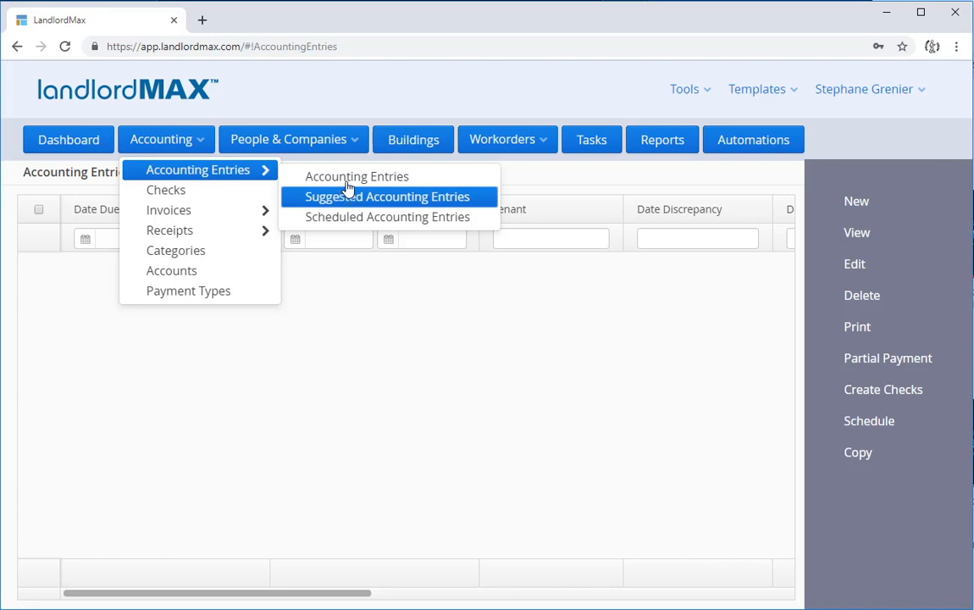
left_click(352, 201)
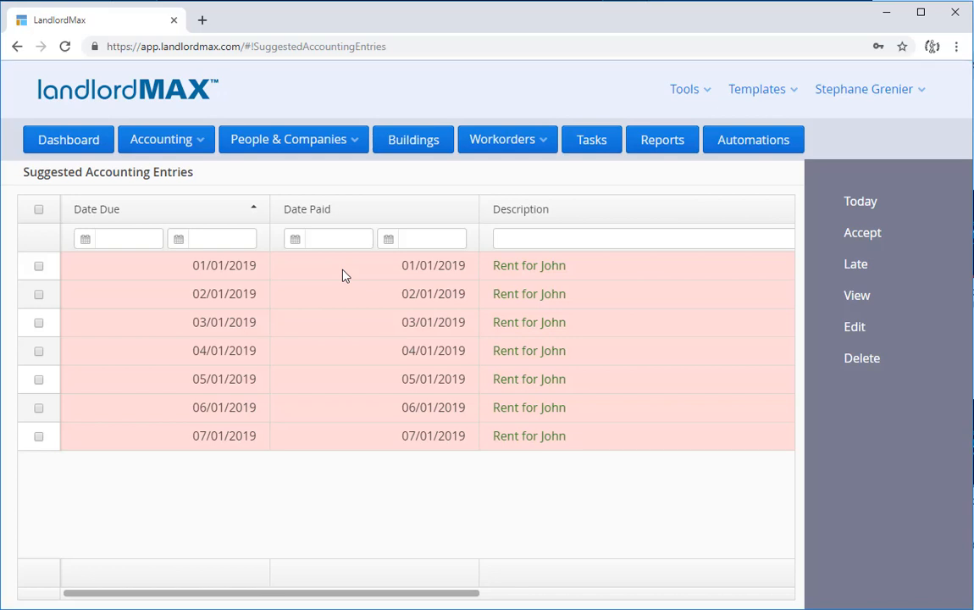
left_click(39, 267)
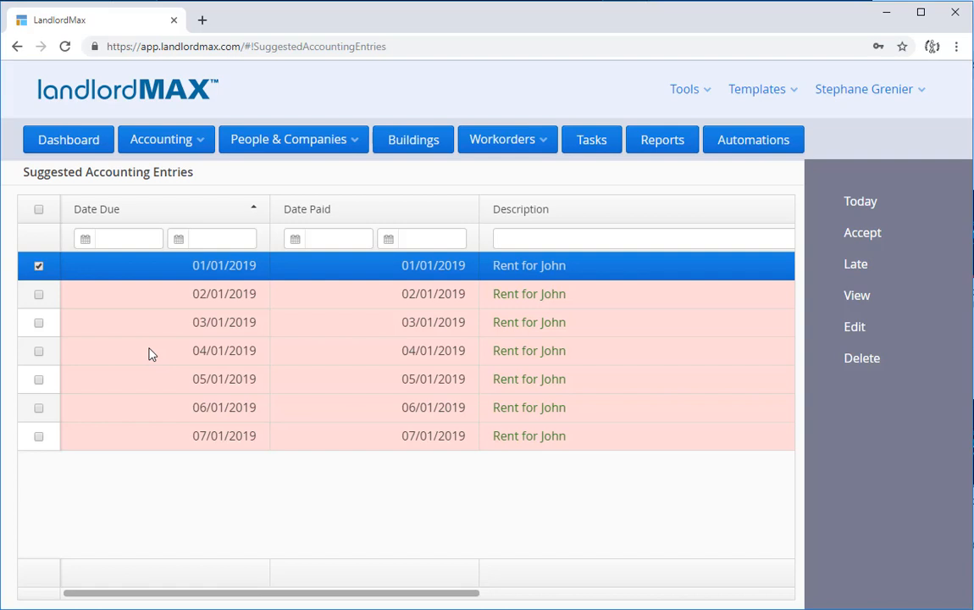
left_click(867, 239)
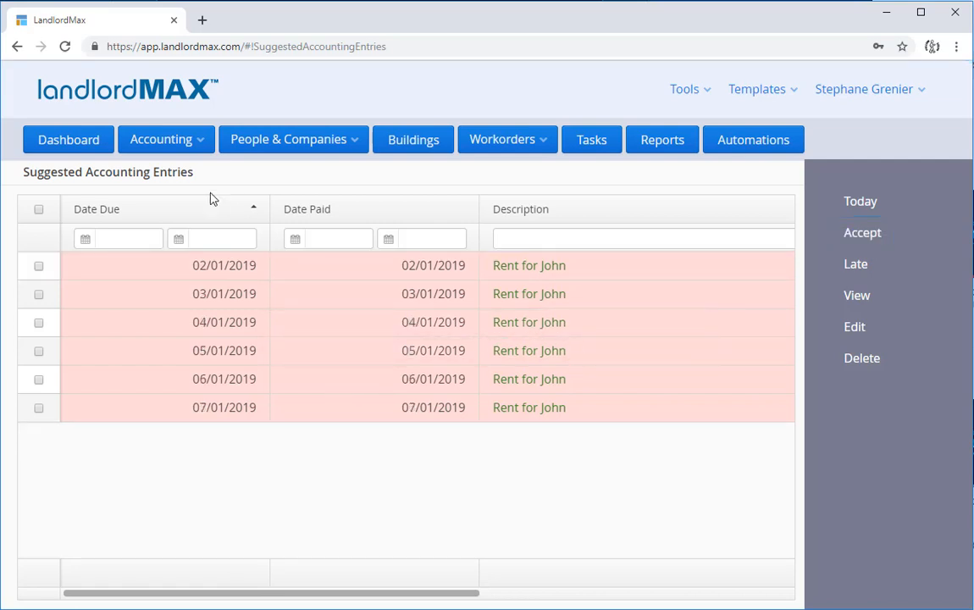
left_click(190, 146)
left_click(326, 178)
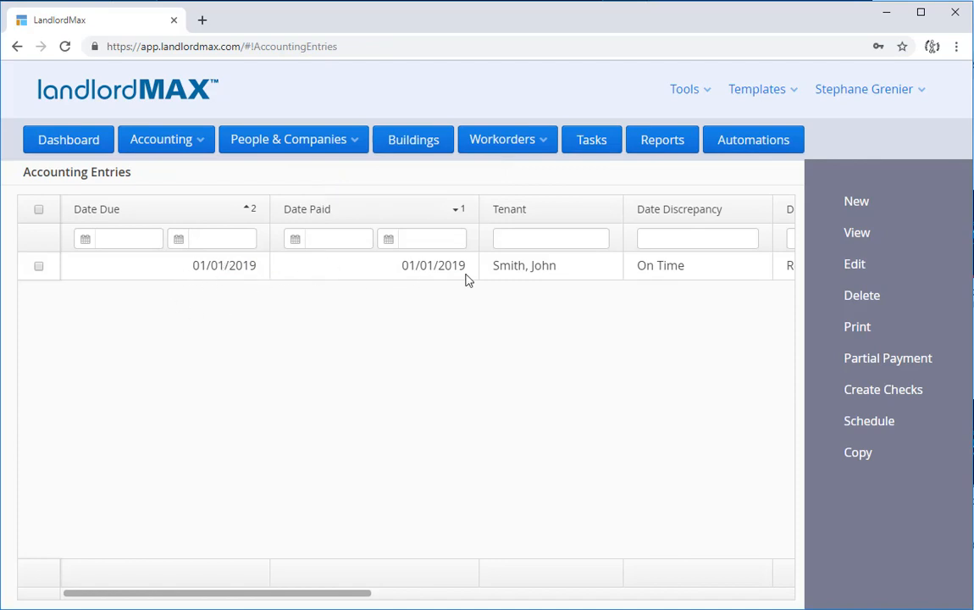
Step: Set the paid date of the suggested rent entry due 02/01/2019 to 02/03/2019 and accept the entry
left_click(191, 142)
mouse_move(254, 171)
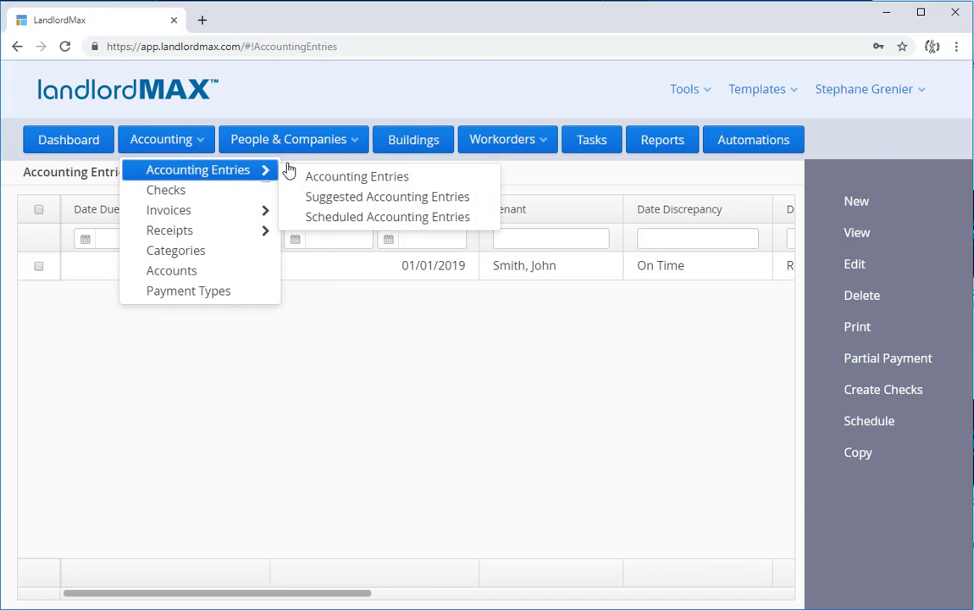
left_click(333, 201)
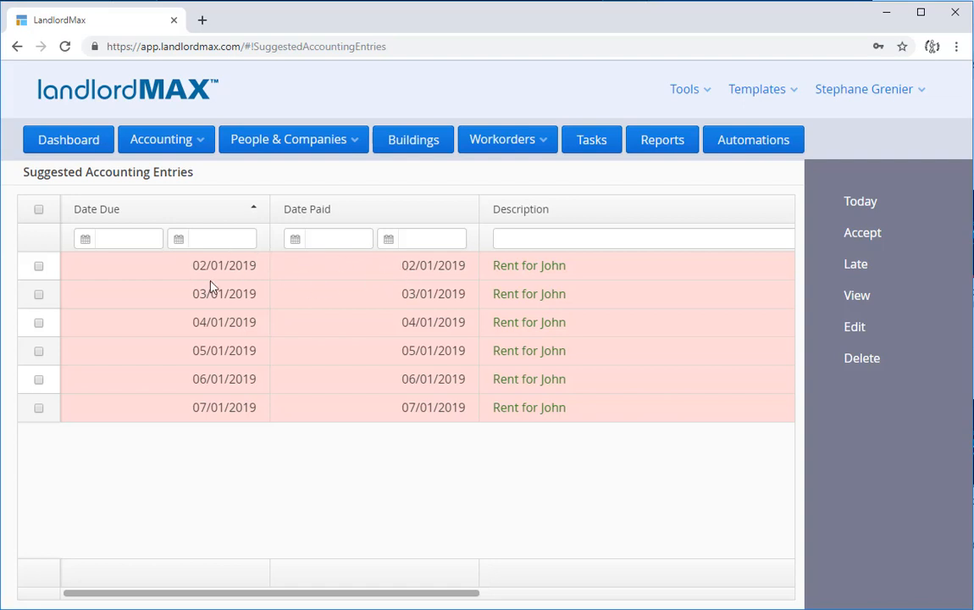
left_click(443, 269)
double_click(442, 269)
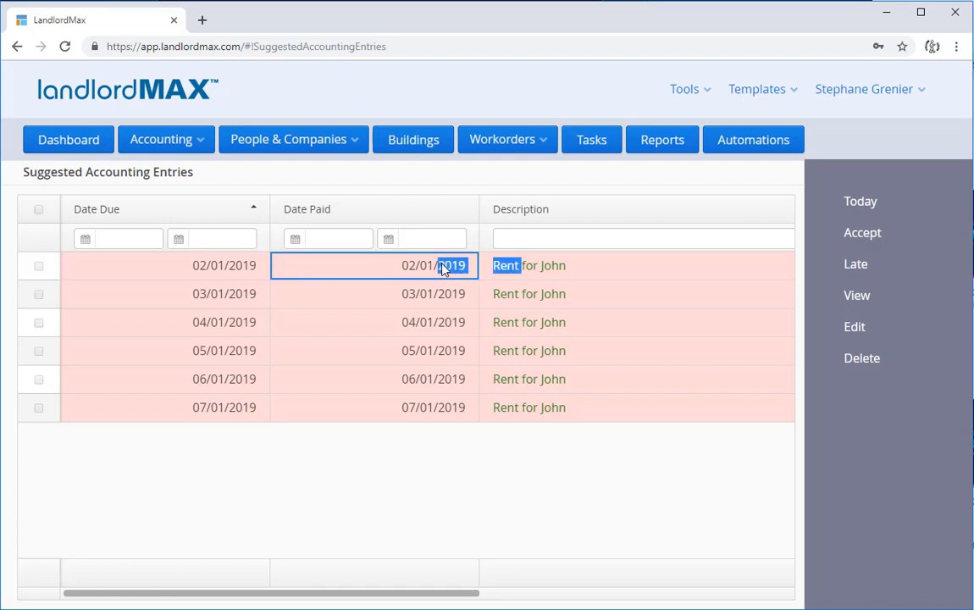
left_click(284, 267)
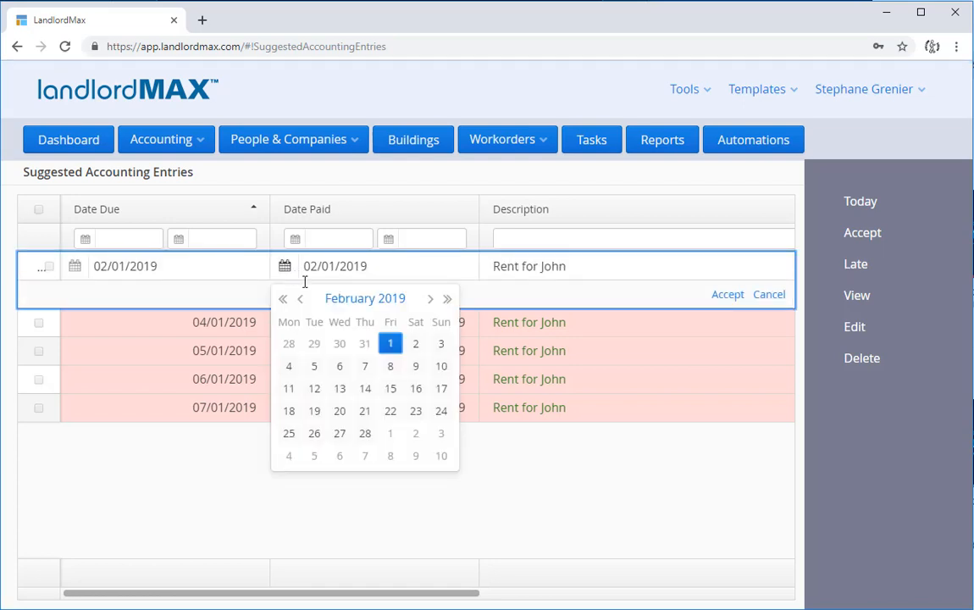
left_click(441, 344)
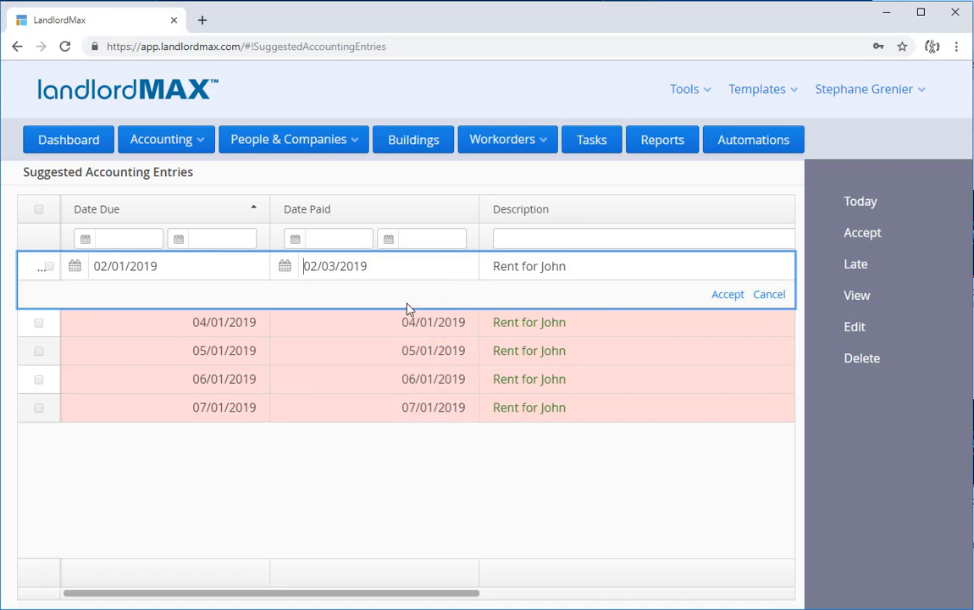
left_click(718, 300)
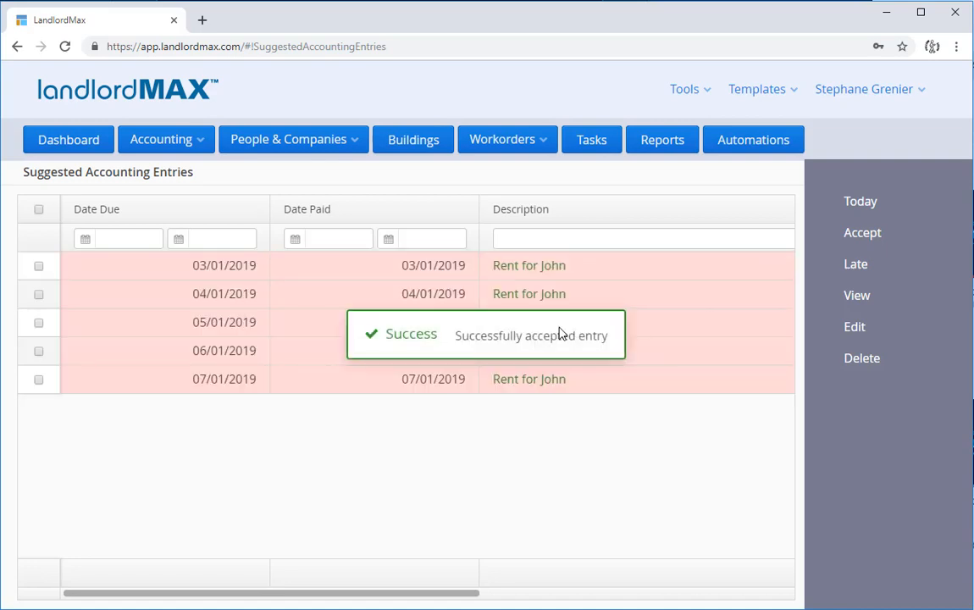
Step: Check the date discrepancy of the February rent in the accounting entries list, and return to the suggested entries
left_click(165, 150)
mouse_move(191, 173)
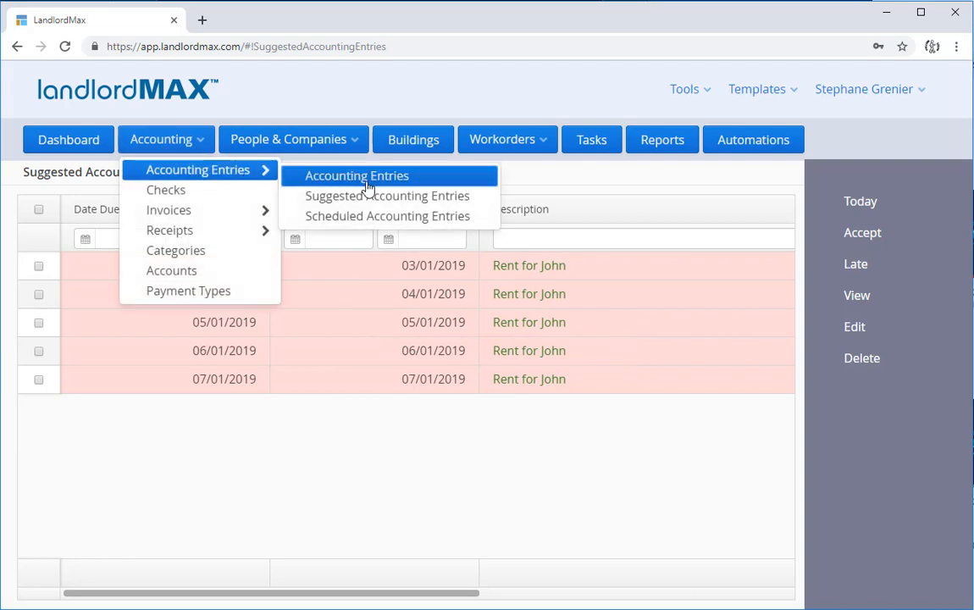
left_click(365, 188)
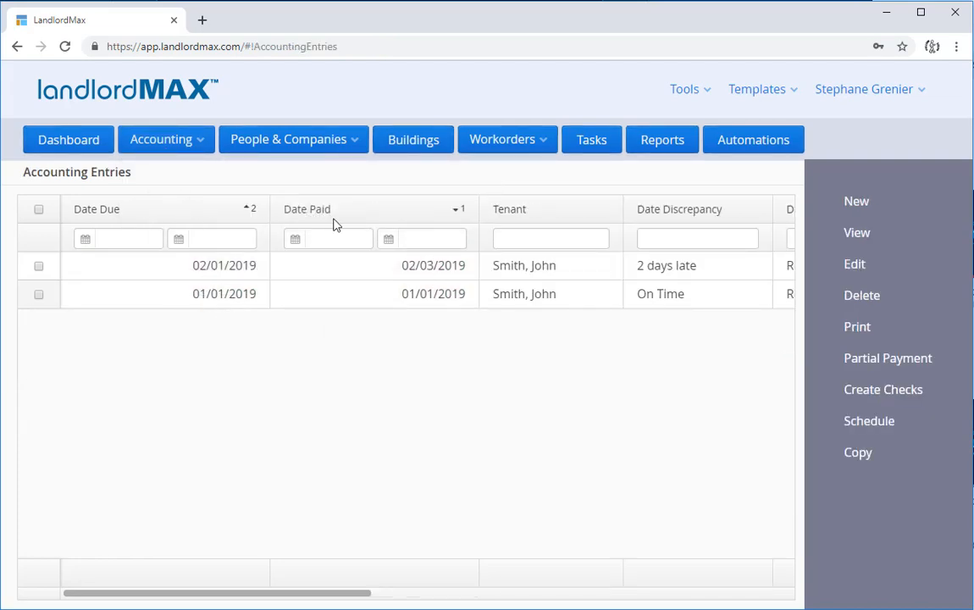
left_click(180, 138)
mouse_move(206, 169)
left_click(355, 195)
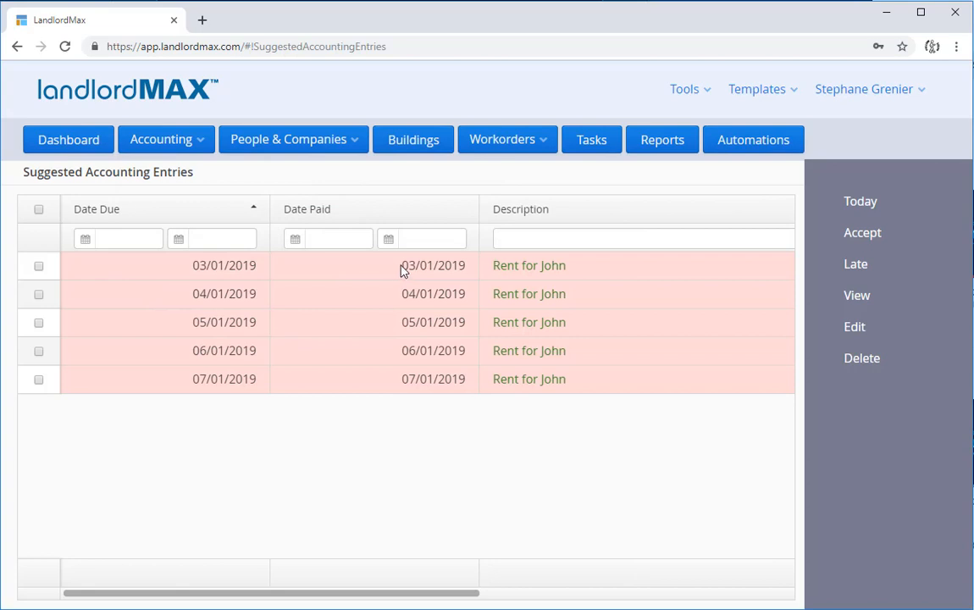
double_click(403, 270)
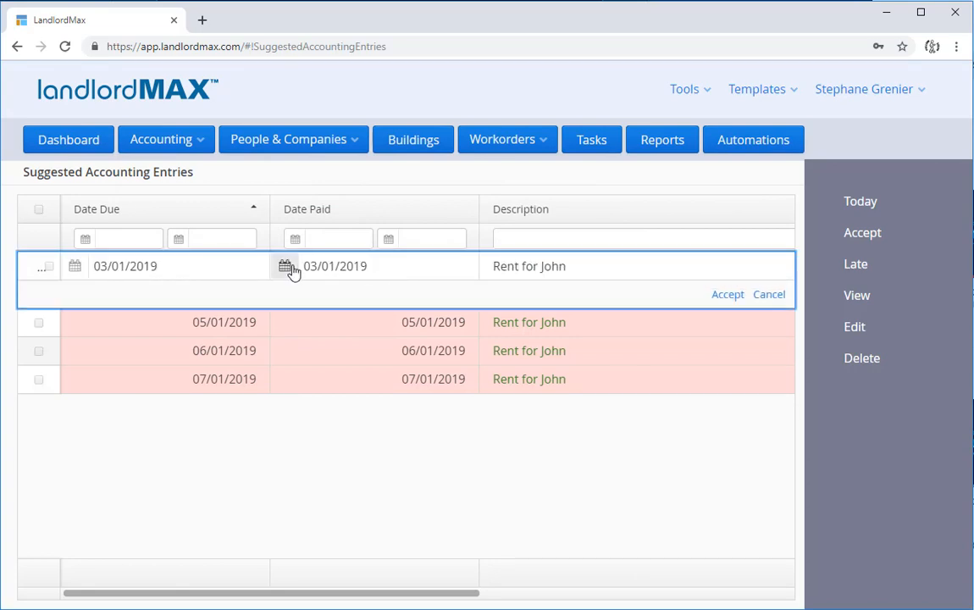
left_click(285, 268)
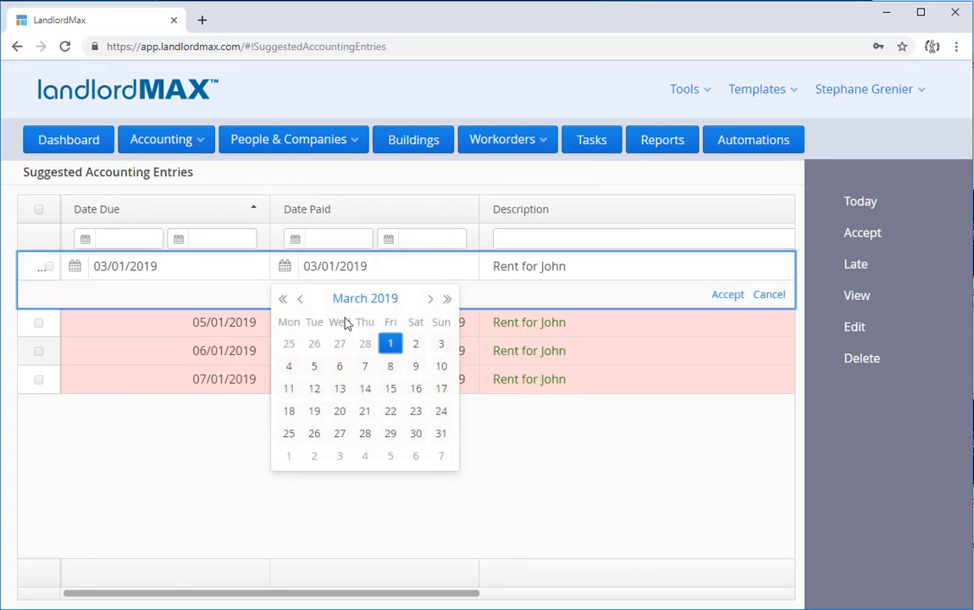
left_click(340, 366)
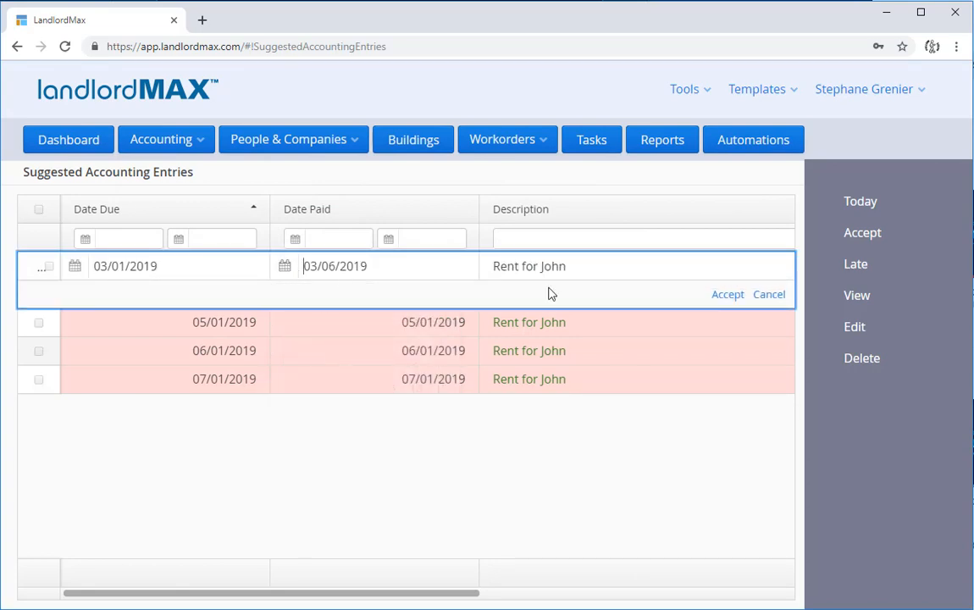
left_click(769, 296)
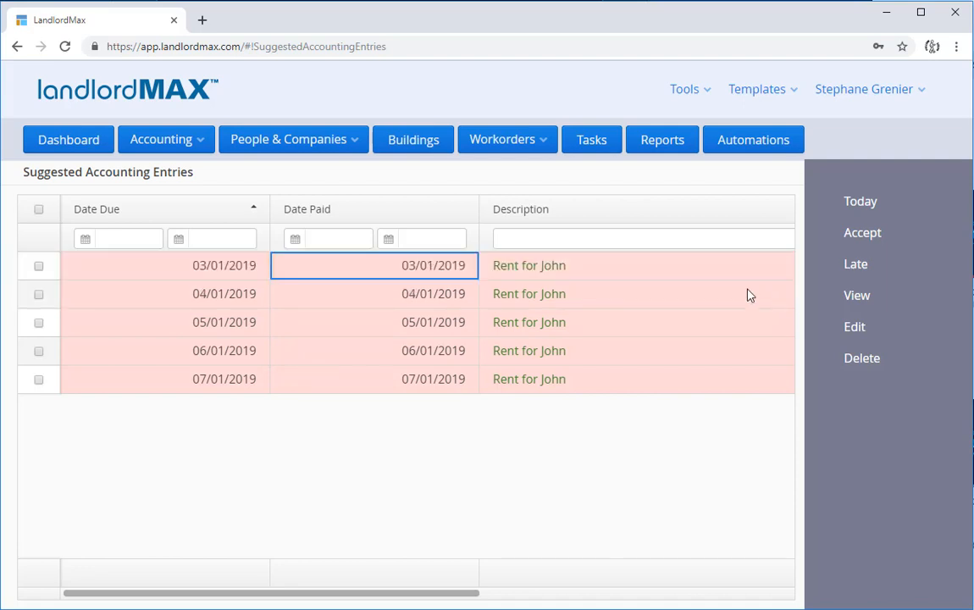
Step: Process the suggested rent entries due 03/01/2019 and 04/01/2019 together as paid today
left_click(38, 266)
left_click(38, 294)
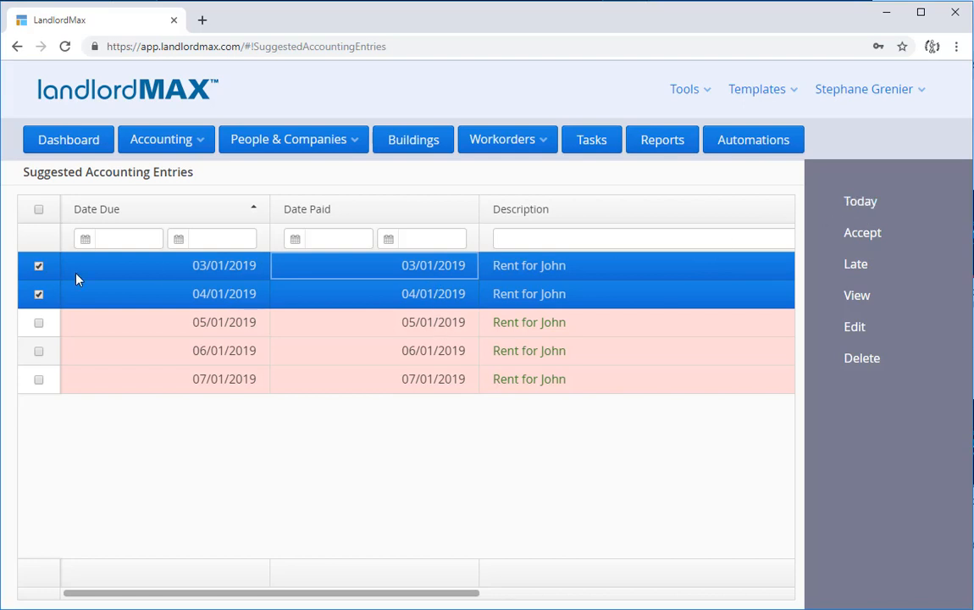
left_click(865, 211)
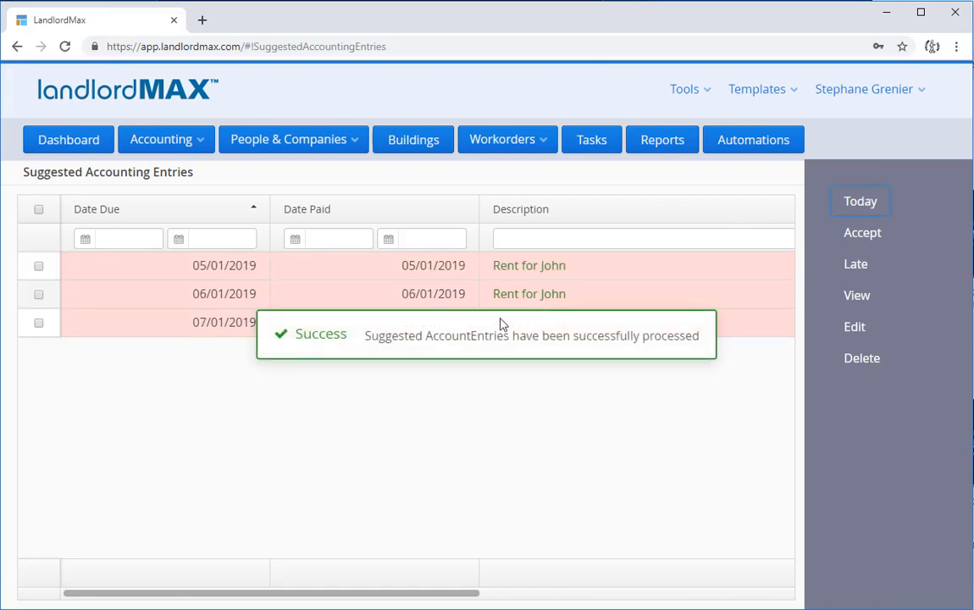
Step: Examine the paid dates of the March and April rent in the accounting entries list, and return to the suggested entries
left_click(188, 144)
mouse_move(211, 168)
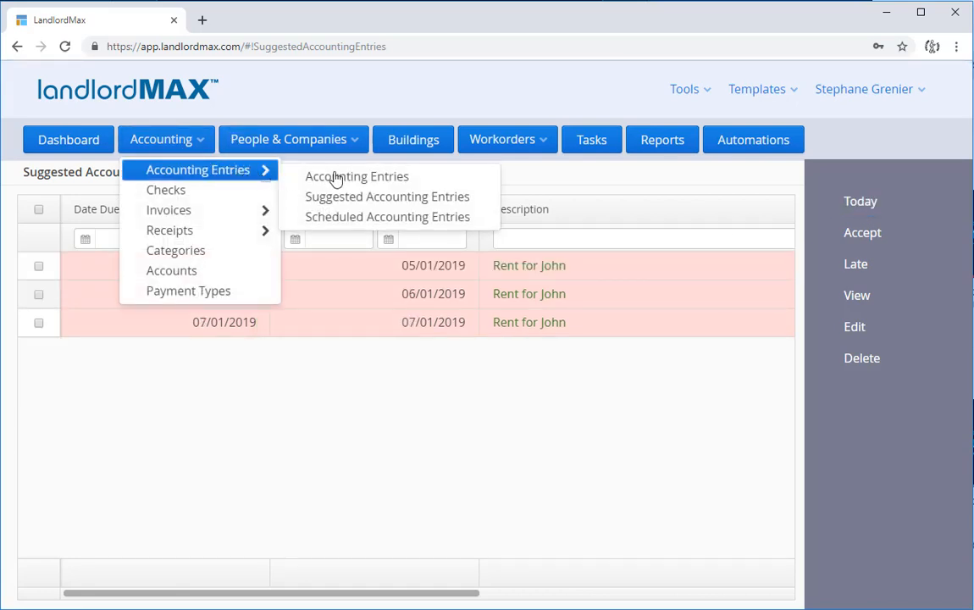
left_click(334, 178)
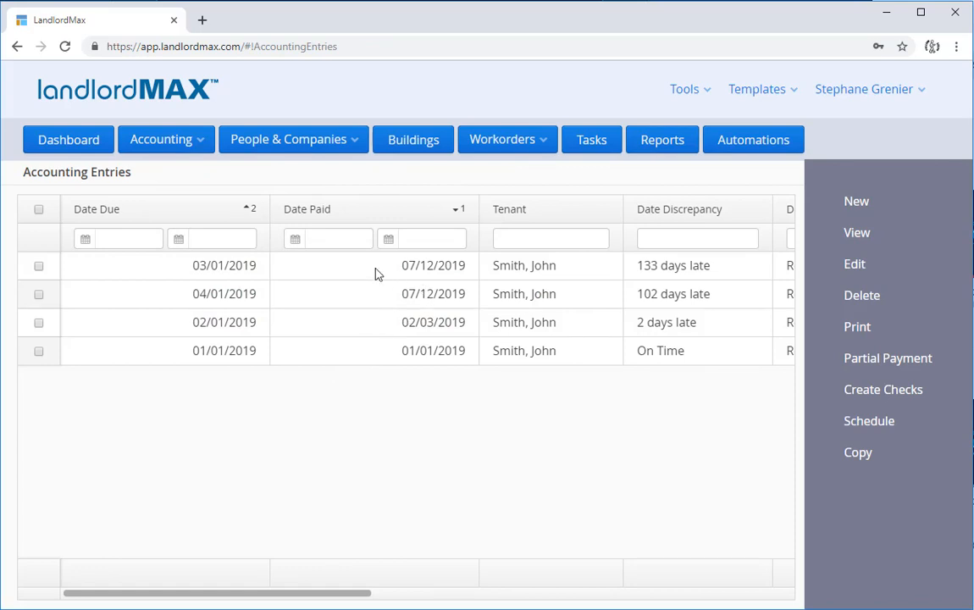
left_click(181, 142)
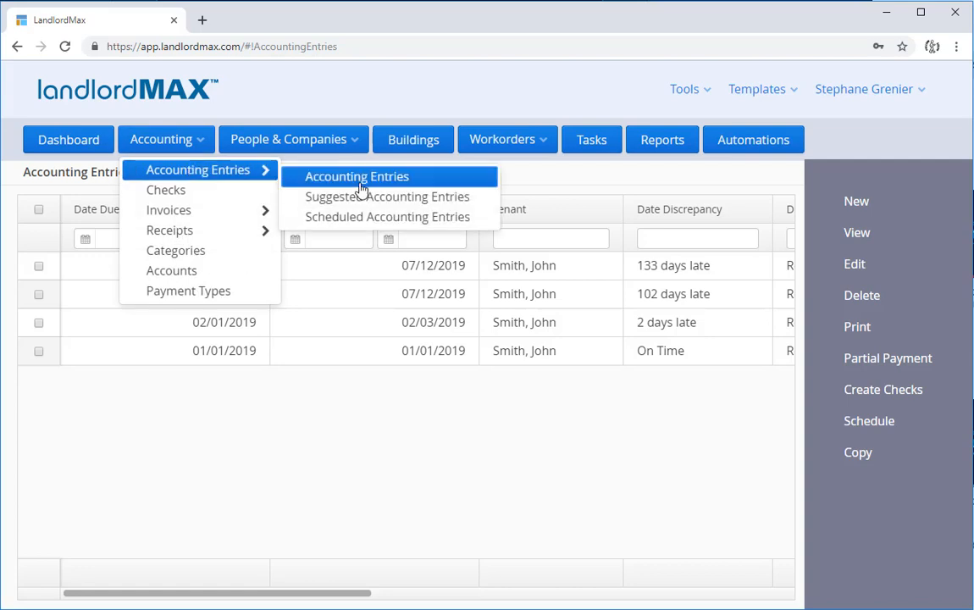
left_click(362, 197)
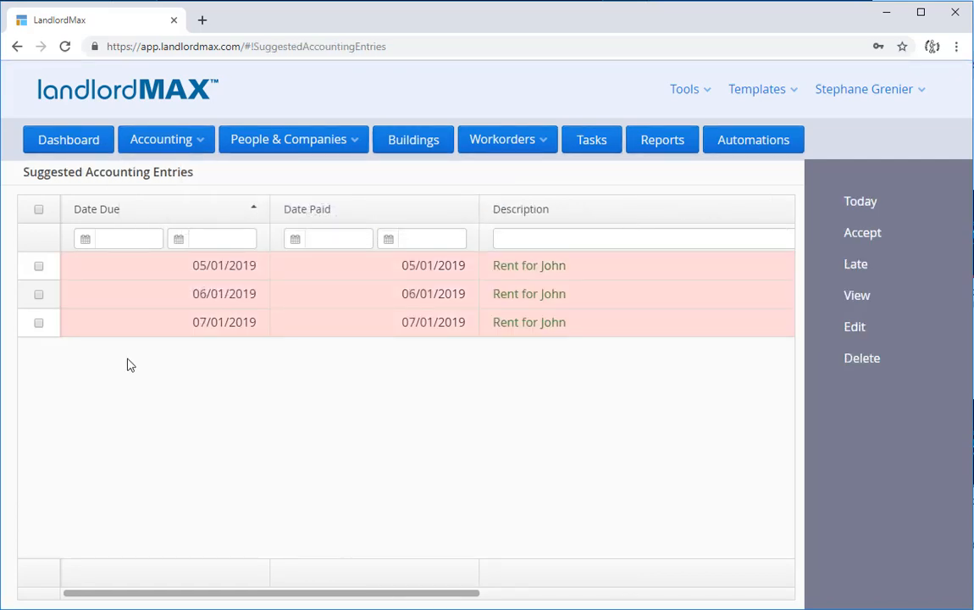
Step: Review the full form of the suggested rent entry due 05/01/2019 without editing it, and process the entry as late
left_click(39, 266)
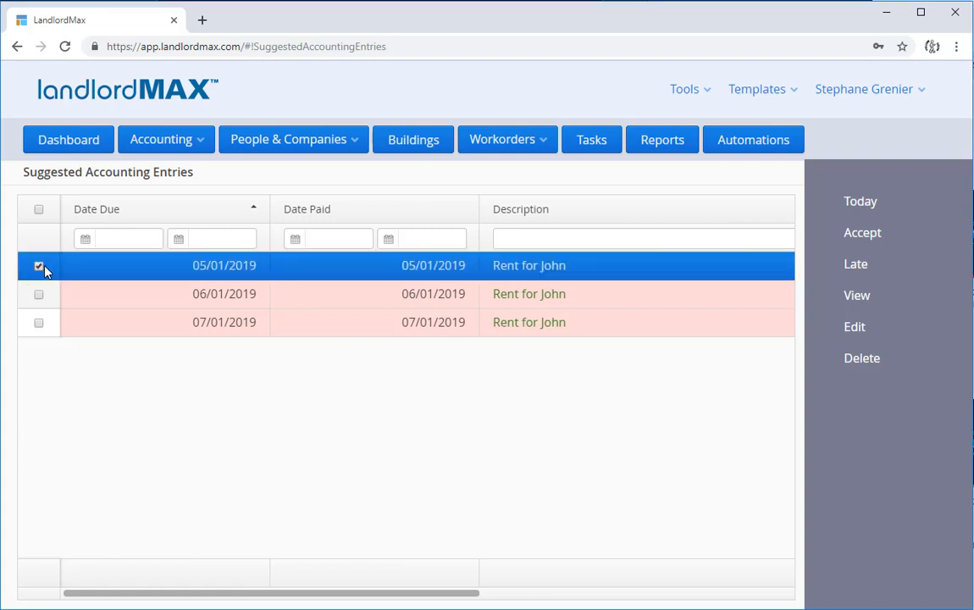
left_click(853, 327)
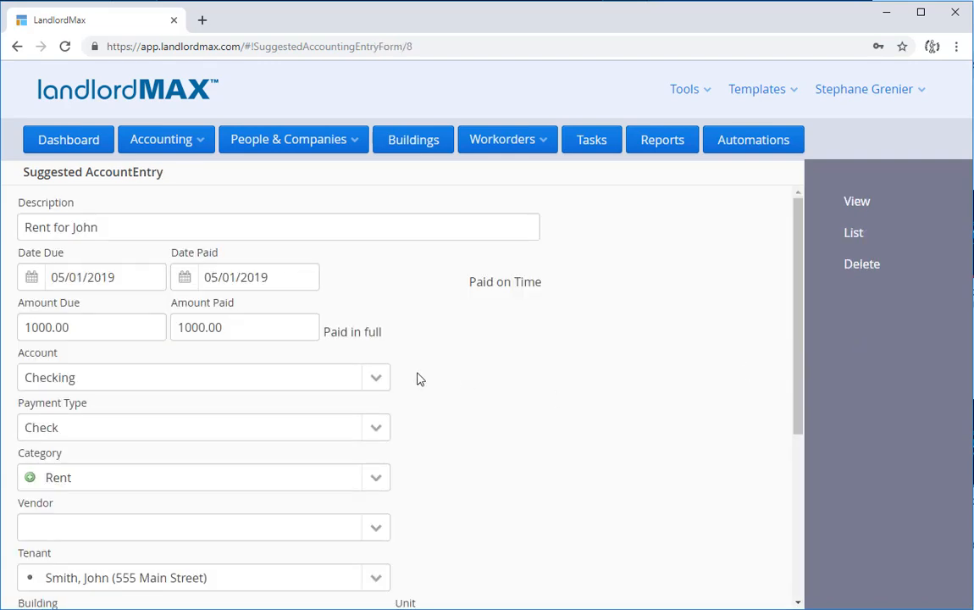
scroll(398, 432, "down", 4)
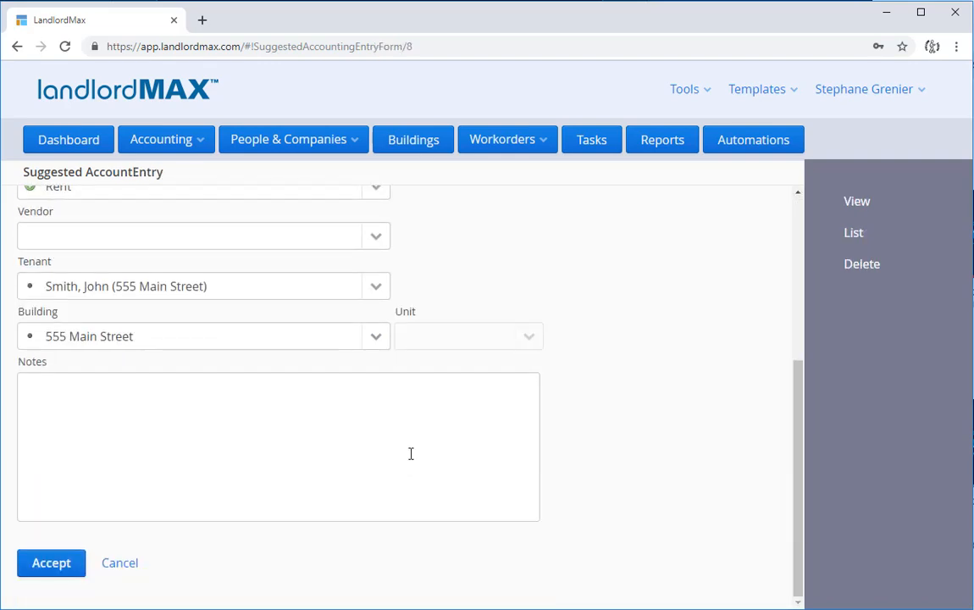
left_click(123, 563)
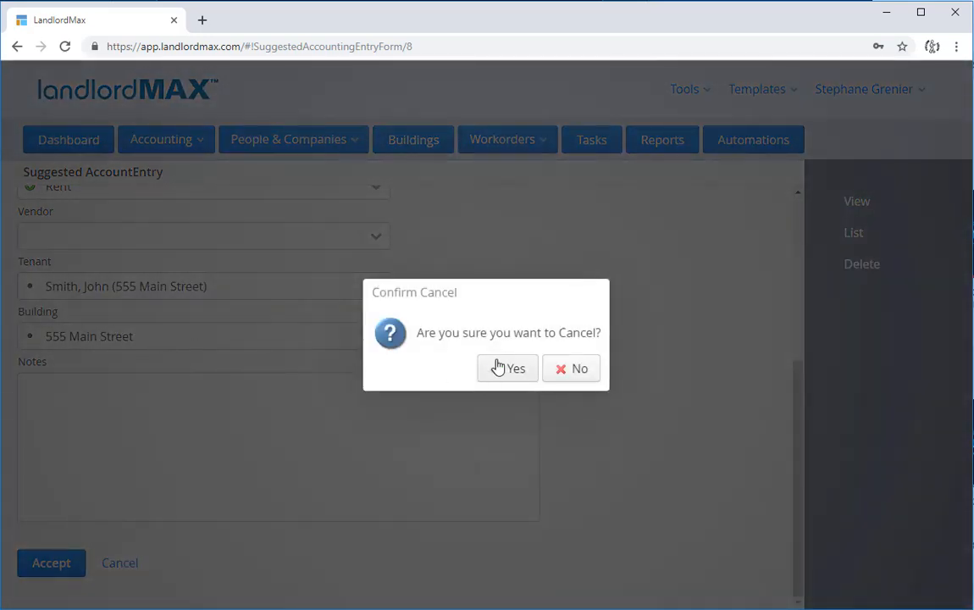
left_click(505, 369)
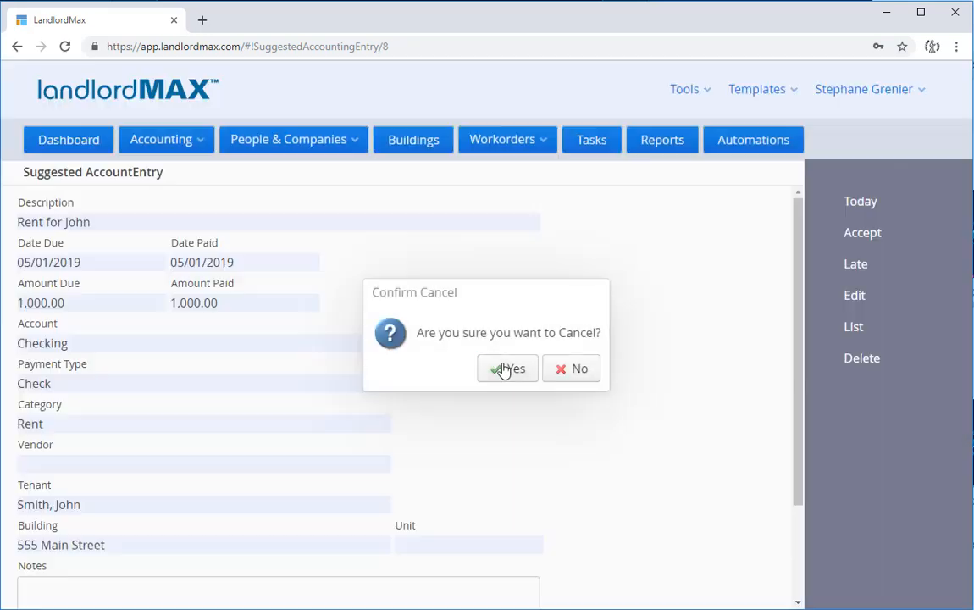
left_click(855, 270)
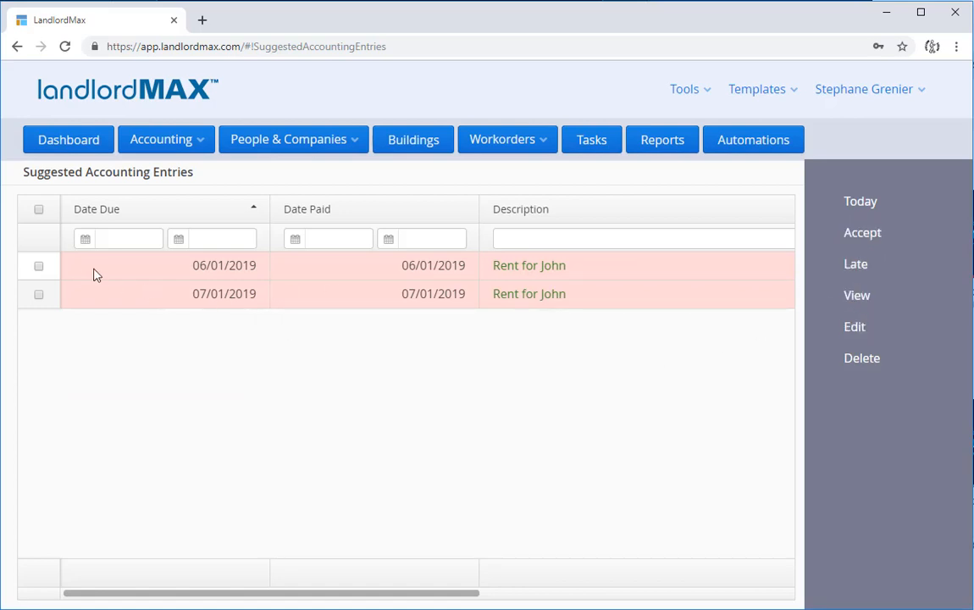
double_click(405, 266)
double_click(618, 273)
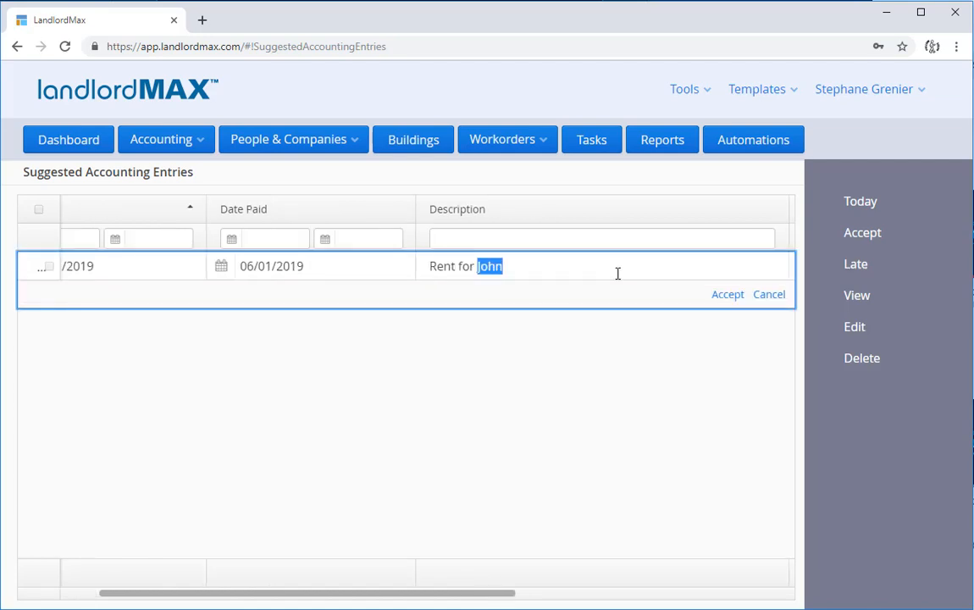
key("End")
type("pau")
key("BackSpace")
key("BackSpace")
type("paid ")
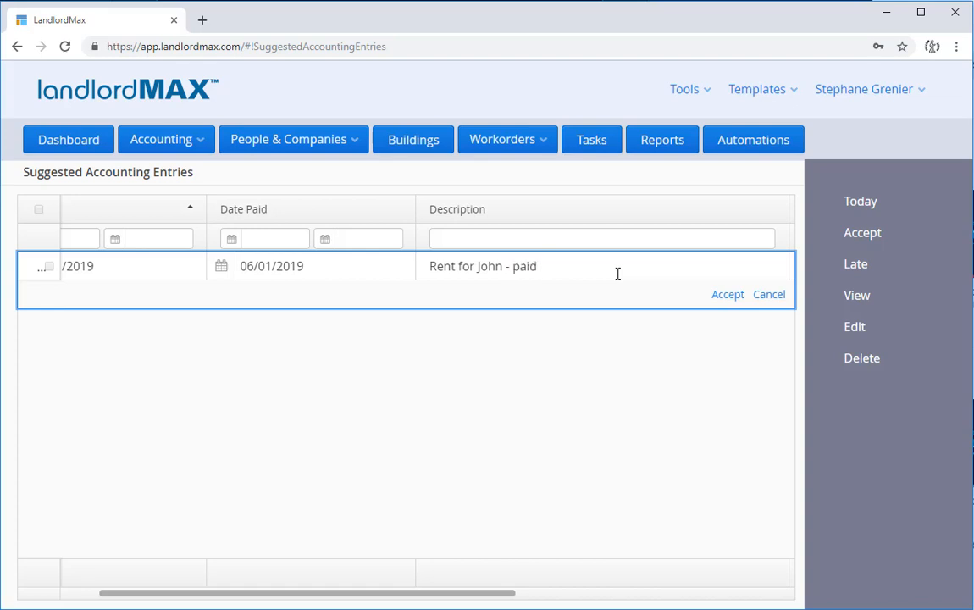
type("kdajlkfd")
left_click(769, 295)
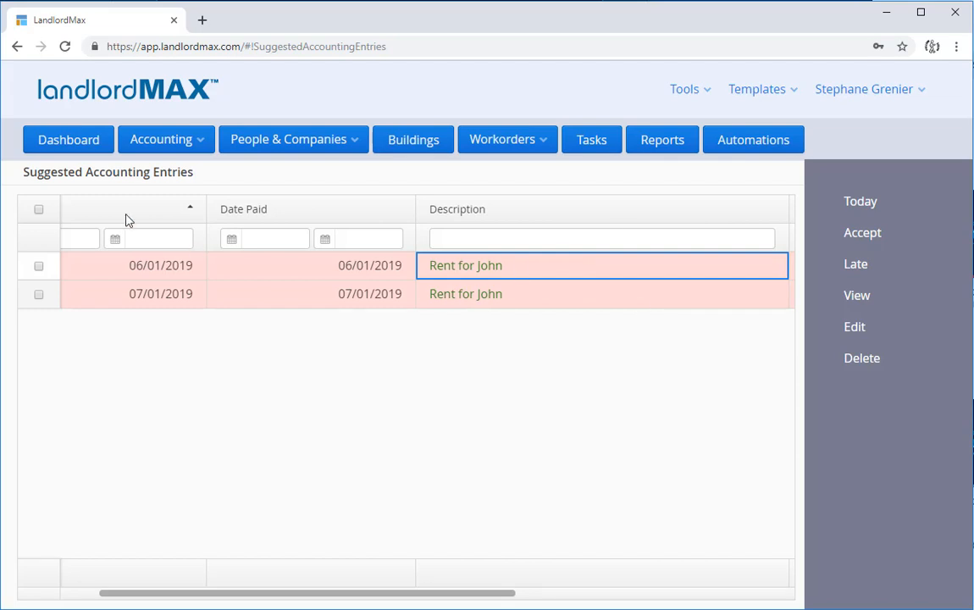
left_click(38, 266)
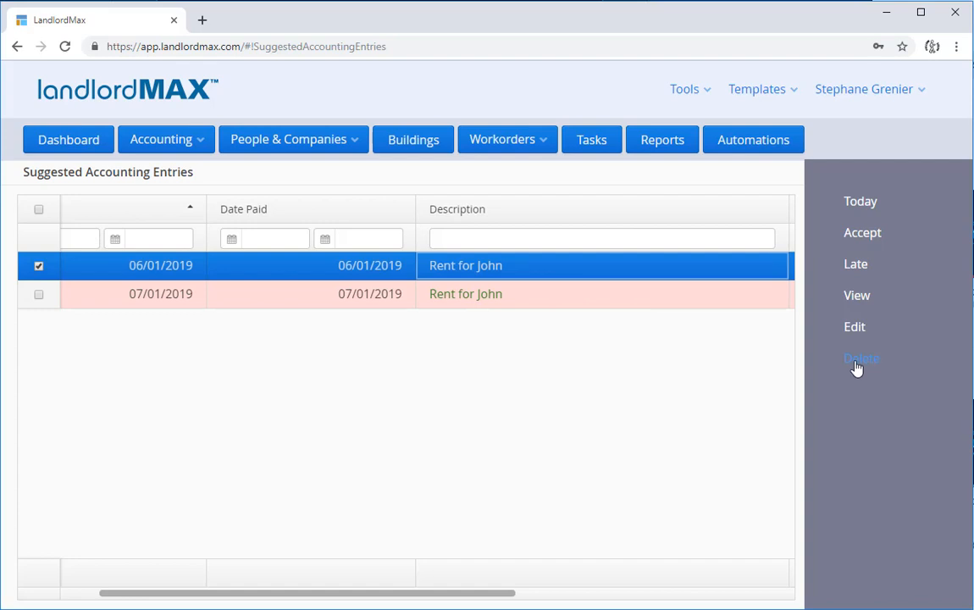
left_click(38, 266)
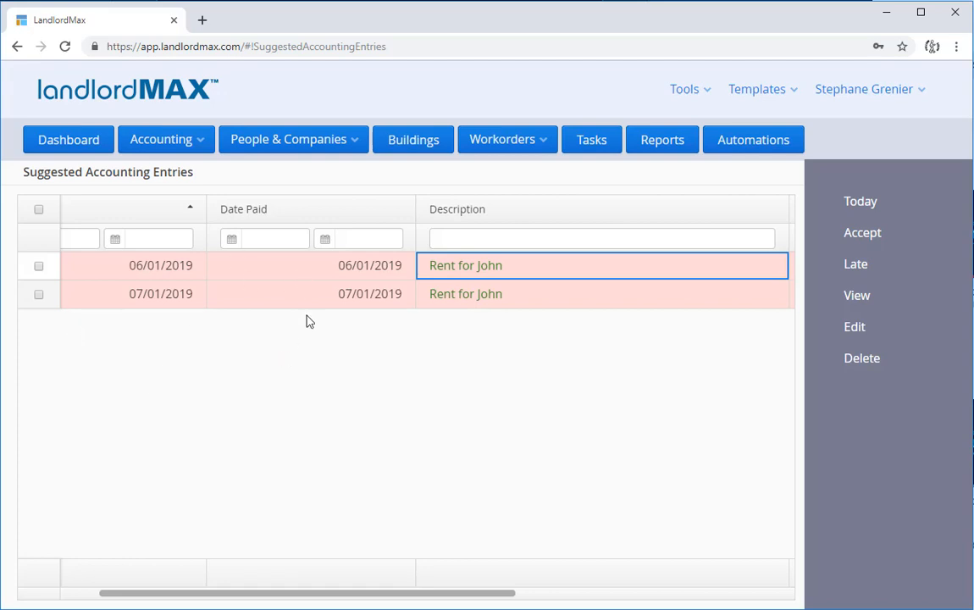
Step: Process the suggested rent entries due 06/01/2019 and 07/01/2019 together as late, and open the accounting entries list
left_click(38, 209)
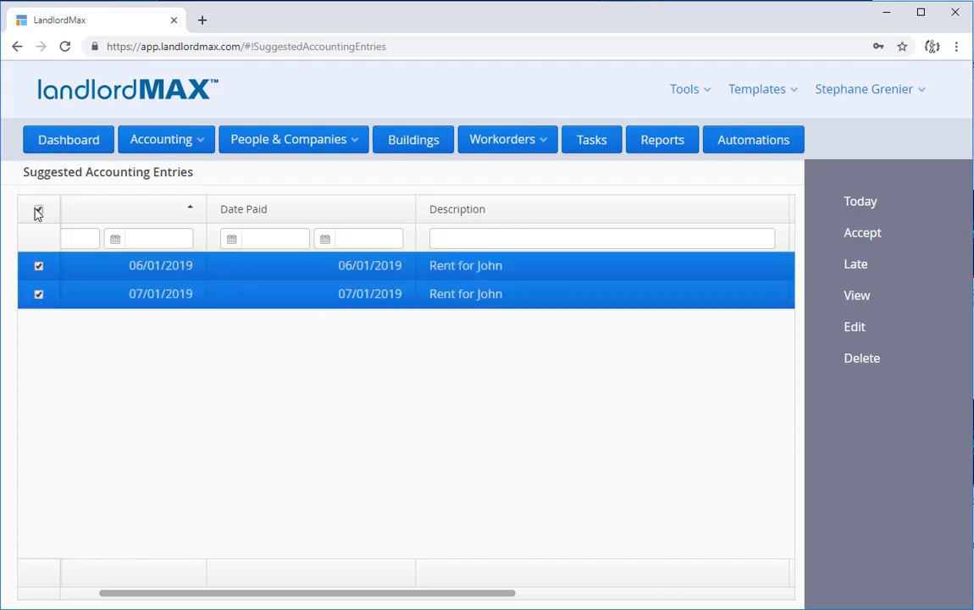
left_click(845, 274)
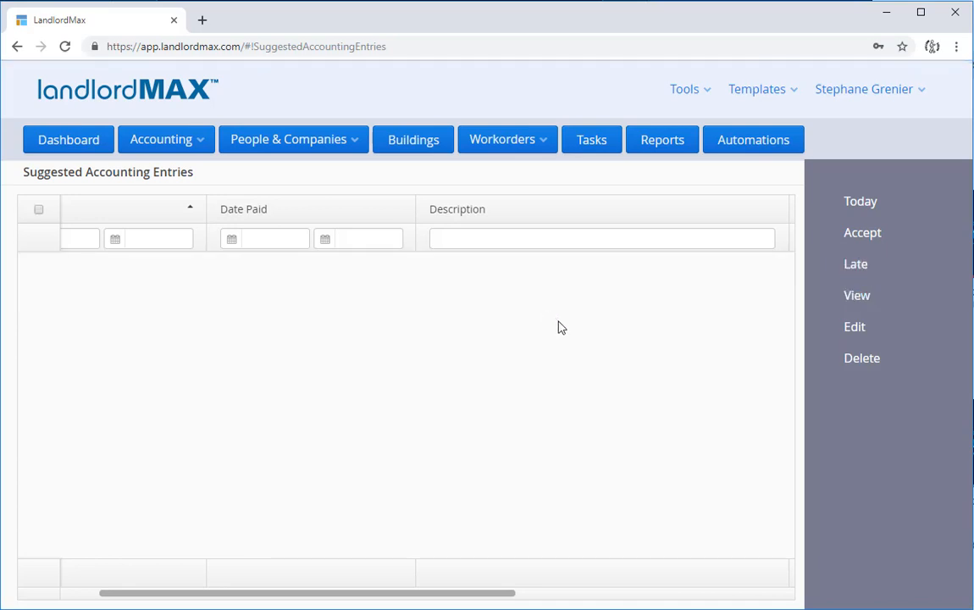
left_click(195, 142)
mouse_move(226, 176)
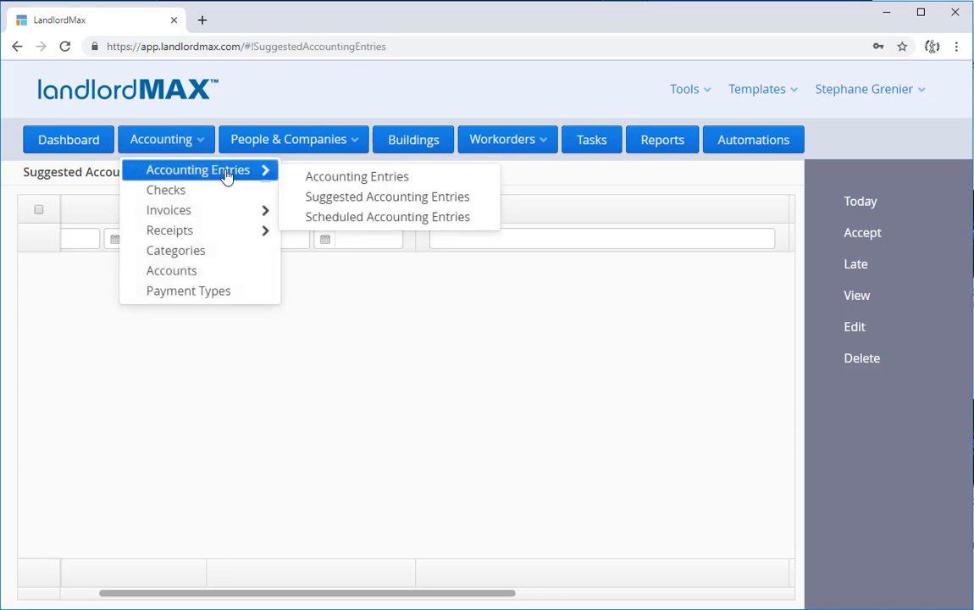
left_click(328, 186)
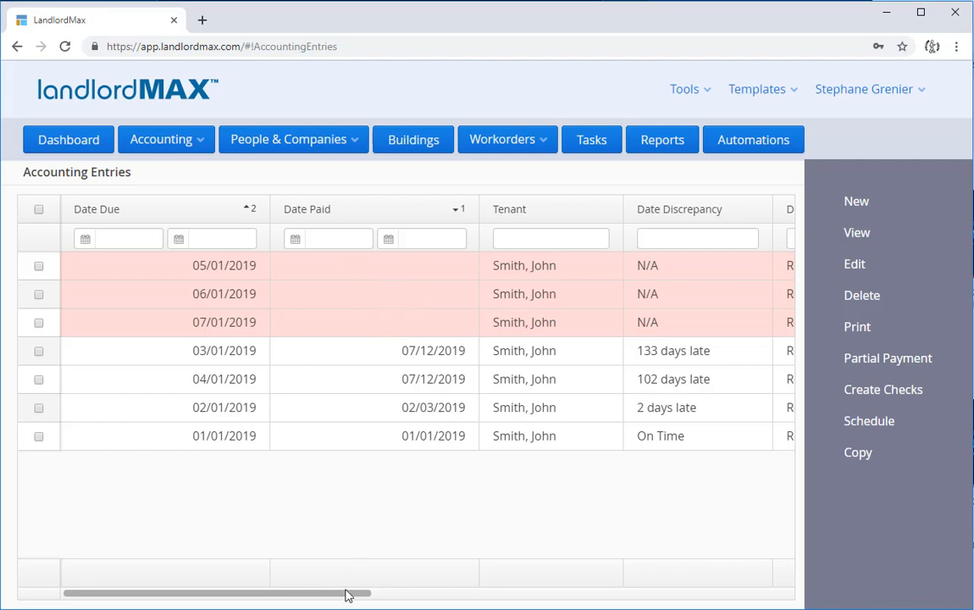
Step: Examine the amounts due, amounts paid and balances of the late rent entries in the accounting entries list
left_click_drag(378, 593, 750, 385)
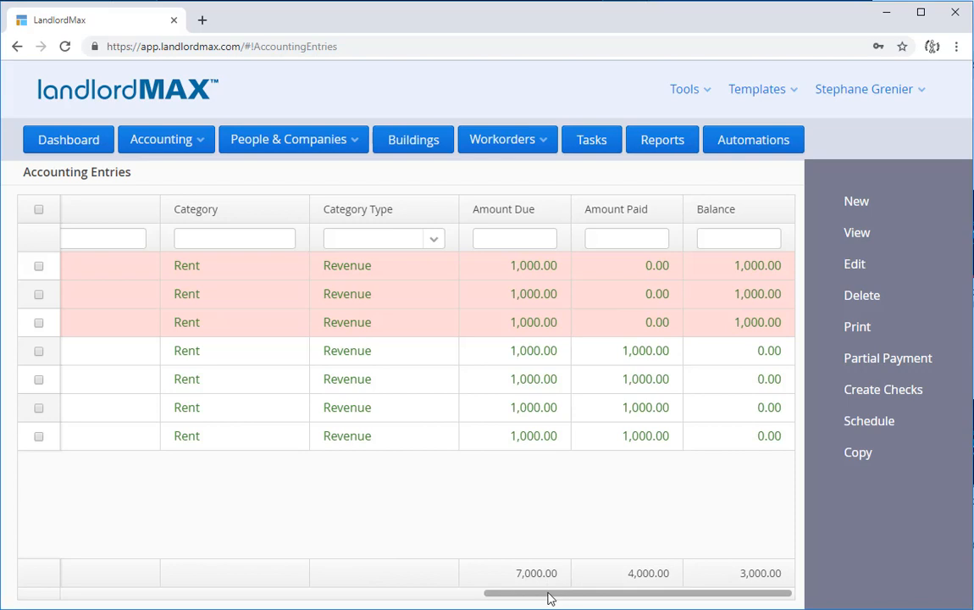
left_click_drag(550, 597, 59, 603)
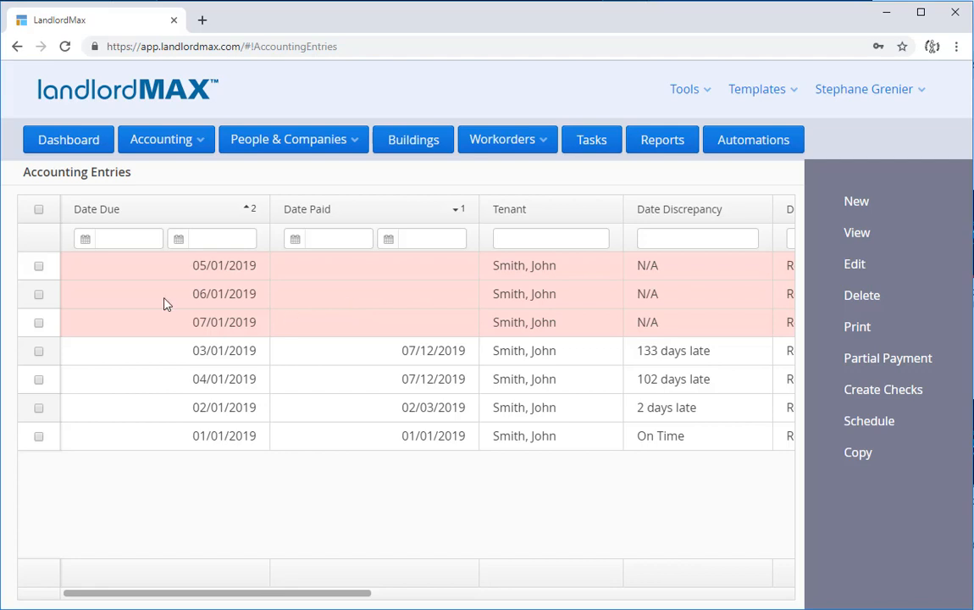
left_click(39, 295)
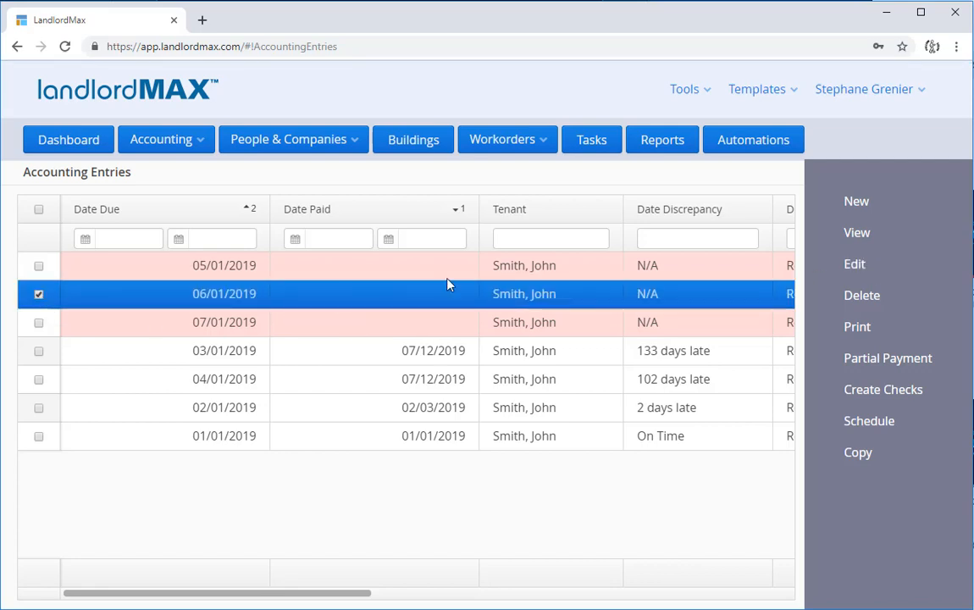
left_click(39, 294)
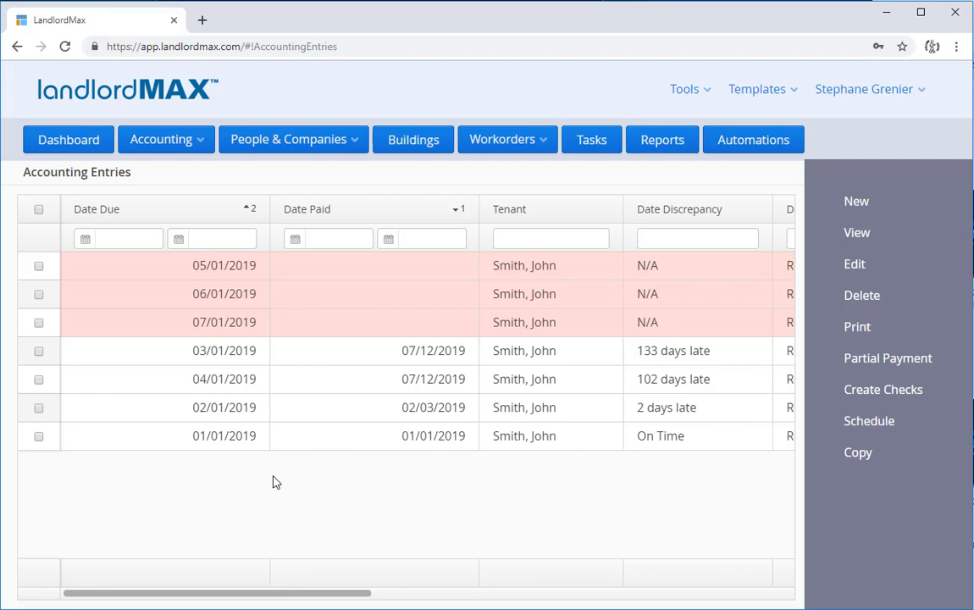
Step: Create a new accounting entry described "Lawn maintenance", with both the due date and the paid date set to 07/12/2019
left_click(857, 201)
left_click(212, 218)
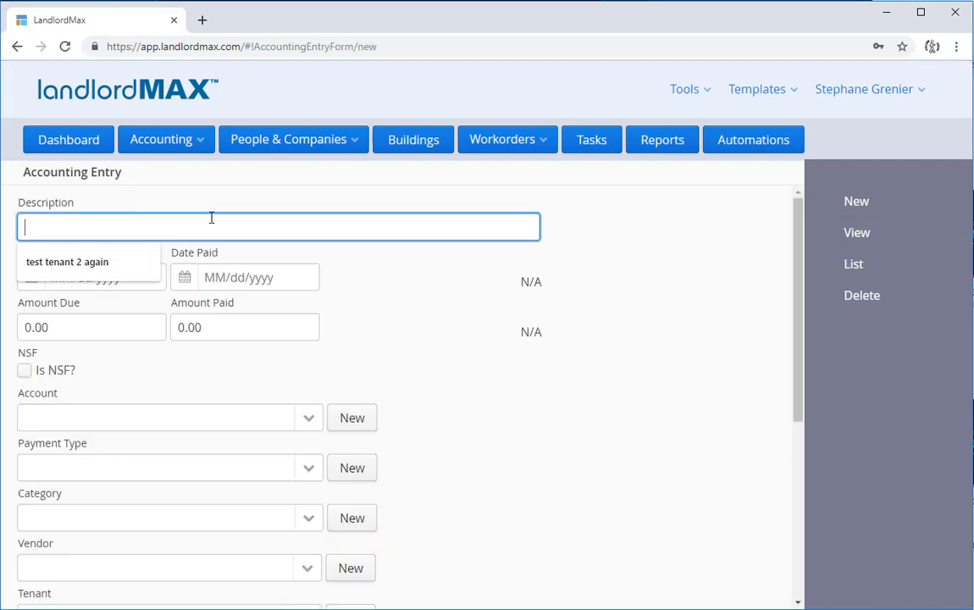
type("Lawn ma")
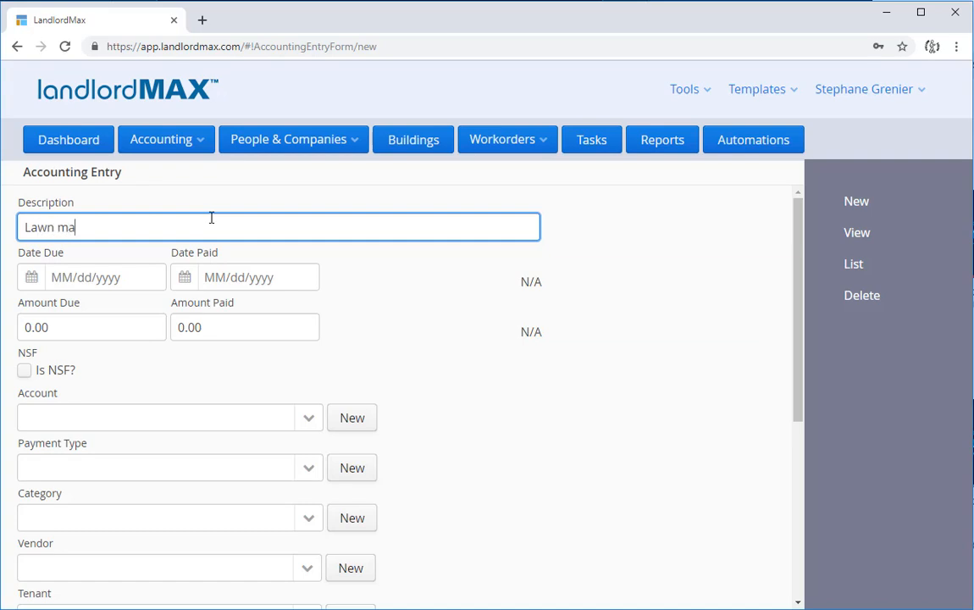
type("intenance")
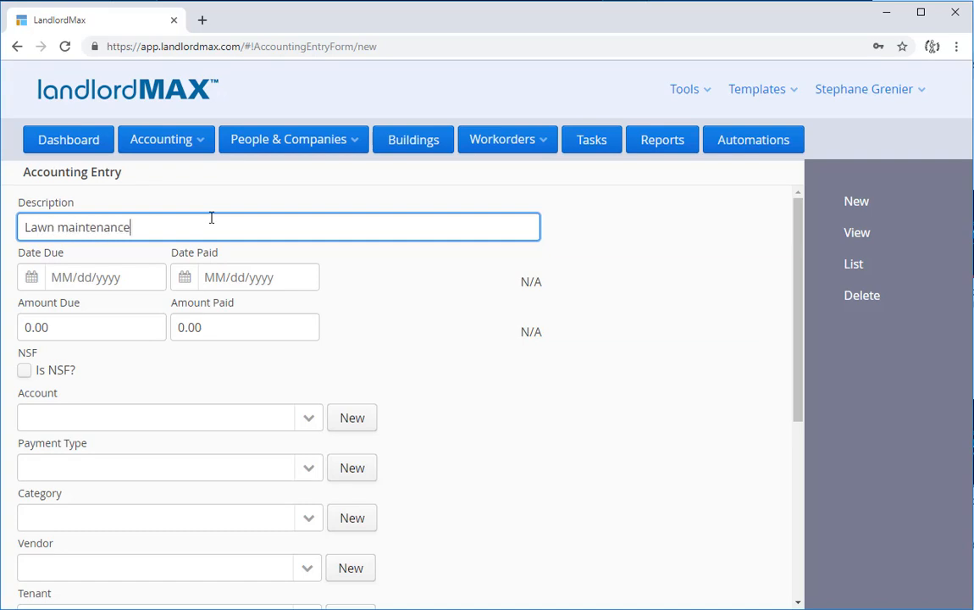
left_click(28, 278)
left_click(137, 377)
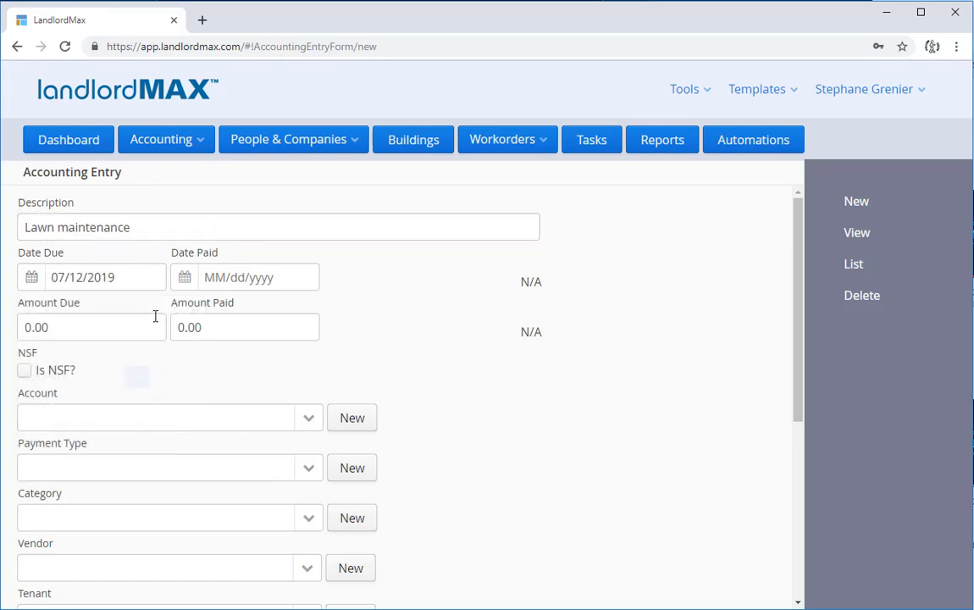
left_click(214, 277)
Step: Set the lawn maintenance entry's amount due and amount paid to 150 each
left_click(44, 328)
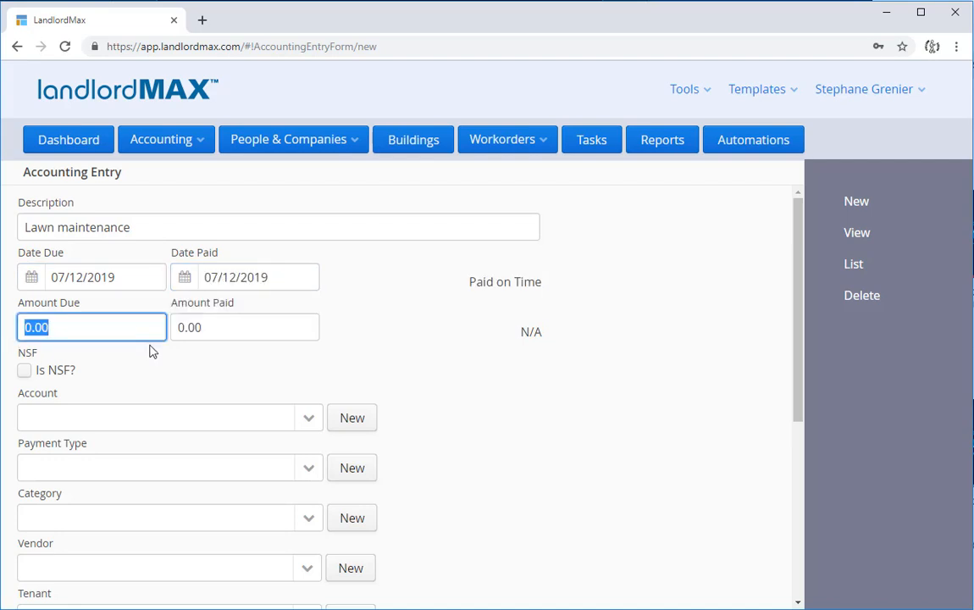
type("150")
left_click(201, 330)
type("150")
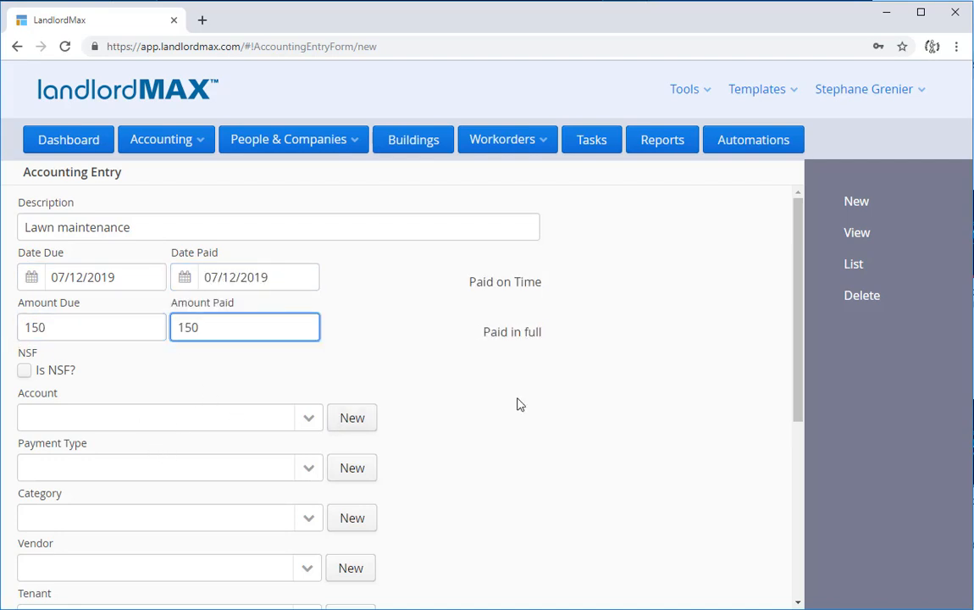
Step: Assign the Maintenance category to the lawn maintenance entry, save it, and return to the accounting entries list
left_click(195, 450)
scroll(195, 451, "down", 2)
left_click(243, 377)
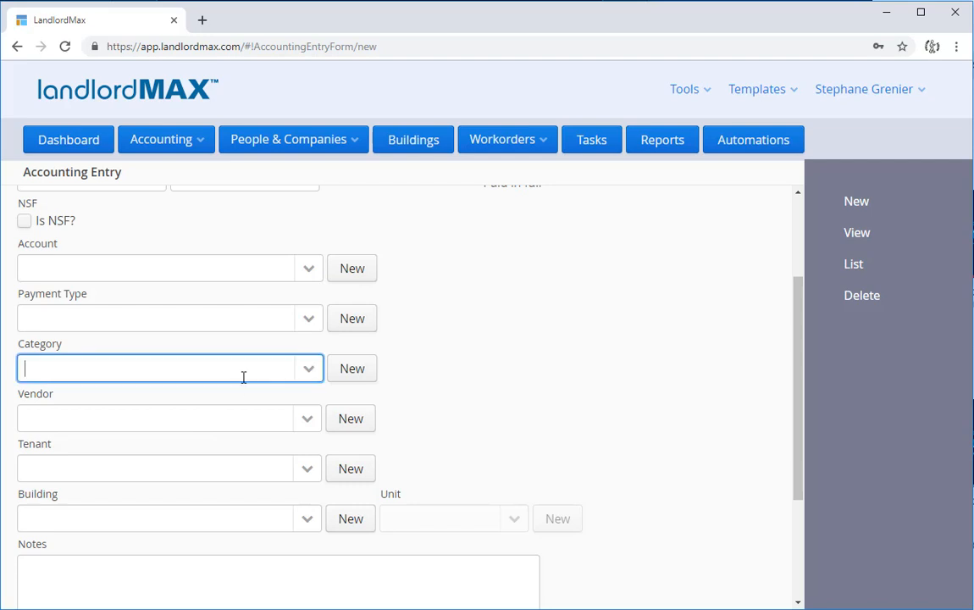
type("Law")
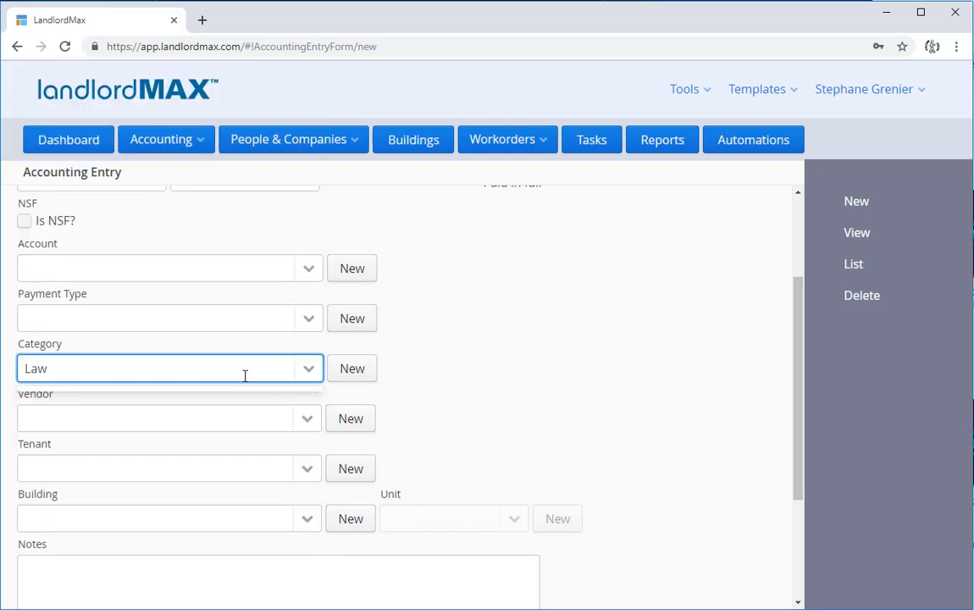
key("BackSpace")
key("BackSpace")
key("BackSpace")
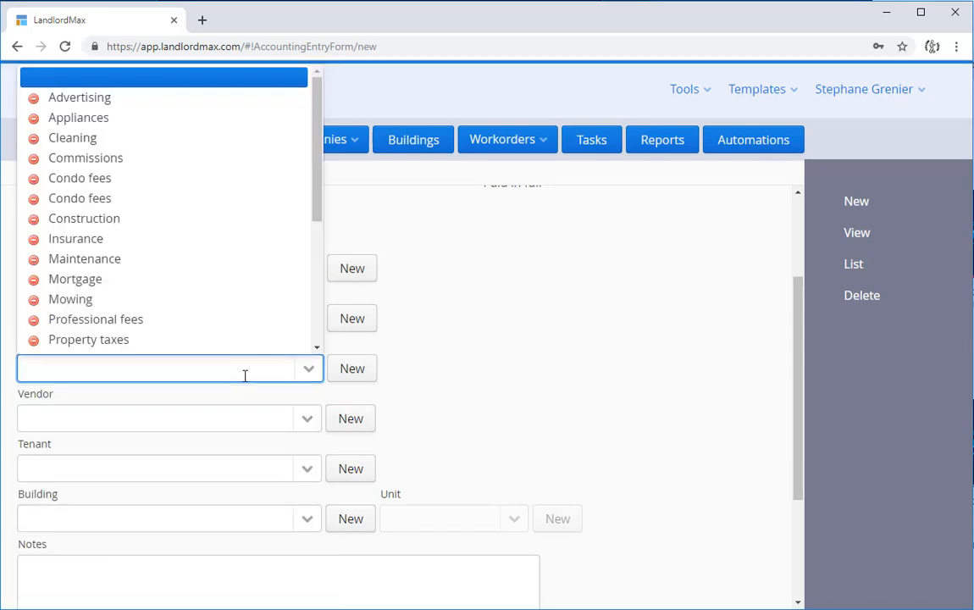
left_click(148, 261)
scroll(561, 363, "down", 3)
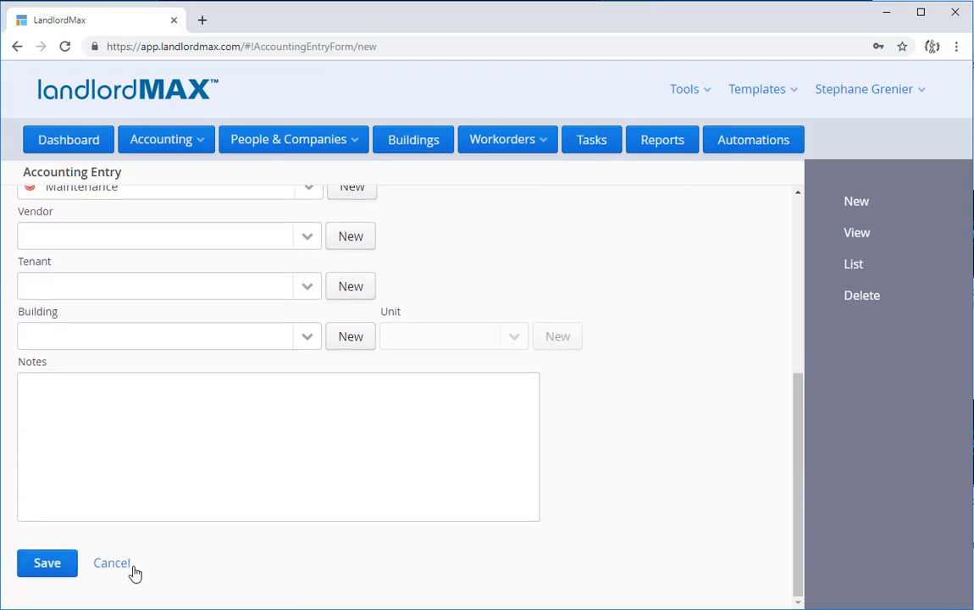
left_click(57, 565)
left_click(854, 266)
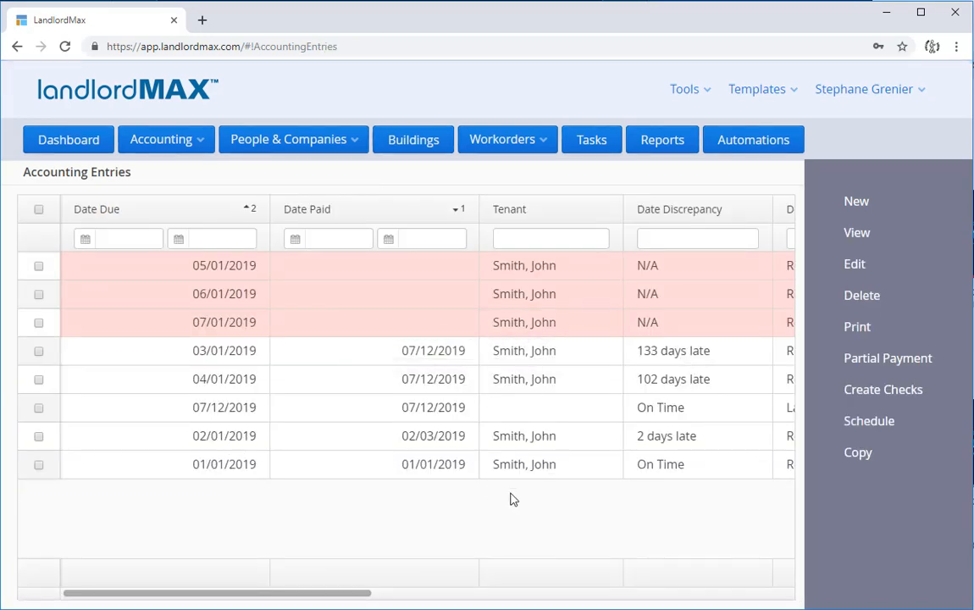
Step: Filter the accounting entries by the description "lawn" and select the lawn maintenance entry
left_click_drag(346, 601, 448, 598)
left_click(577, 245)
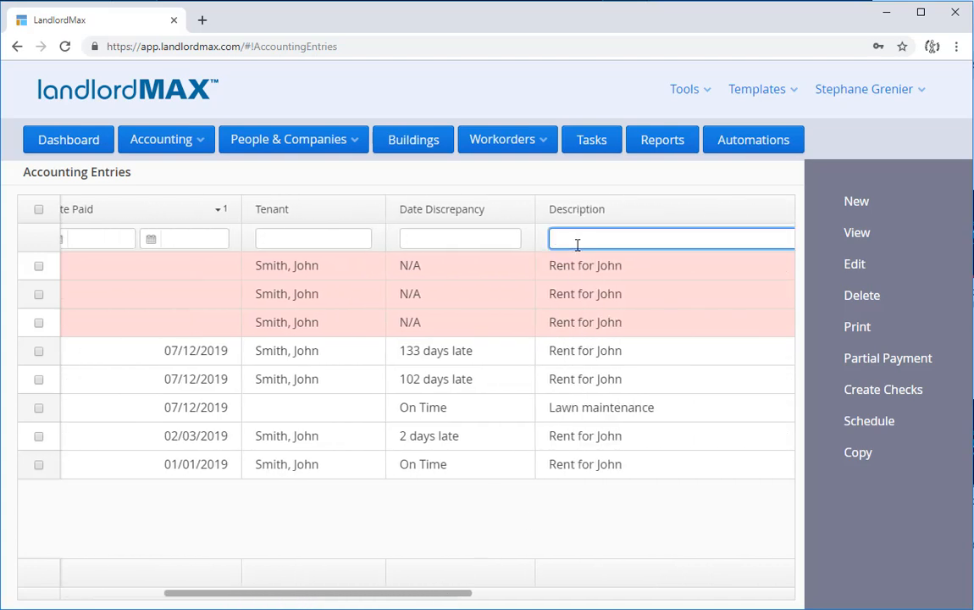
type("lawn")
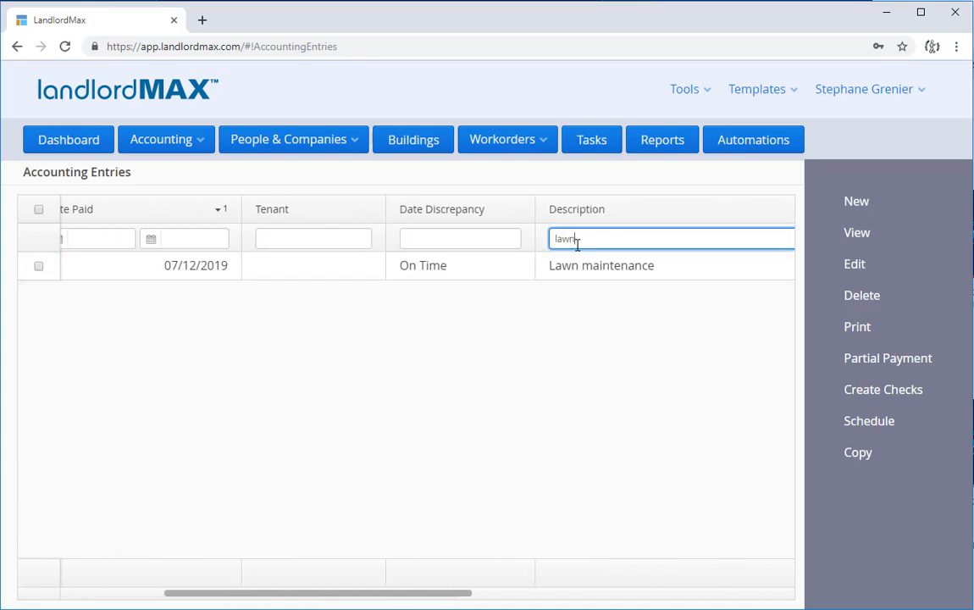
left_click(39, 266)
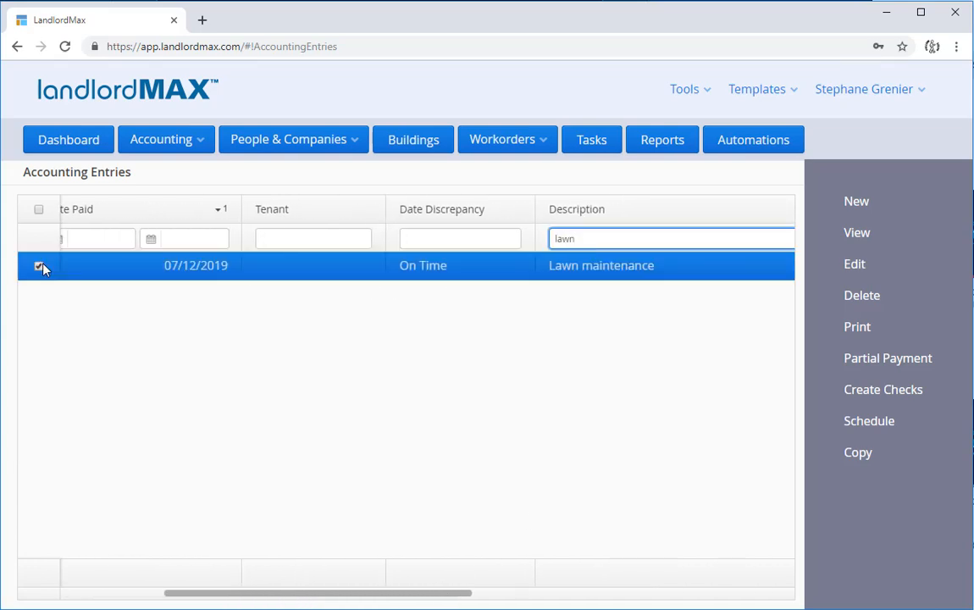
left_click(881, 428)
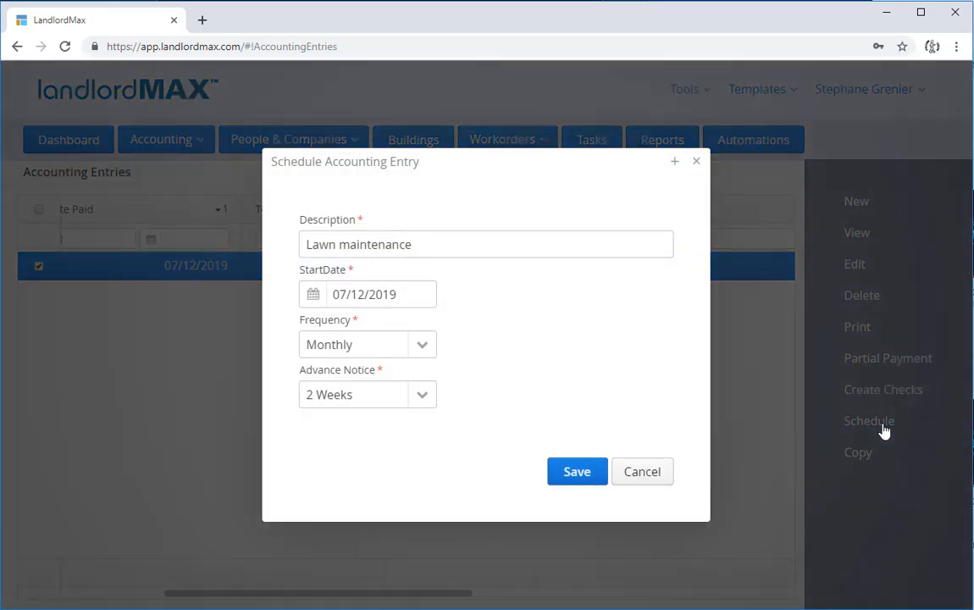
left_click(649, 475)
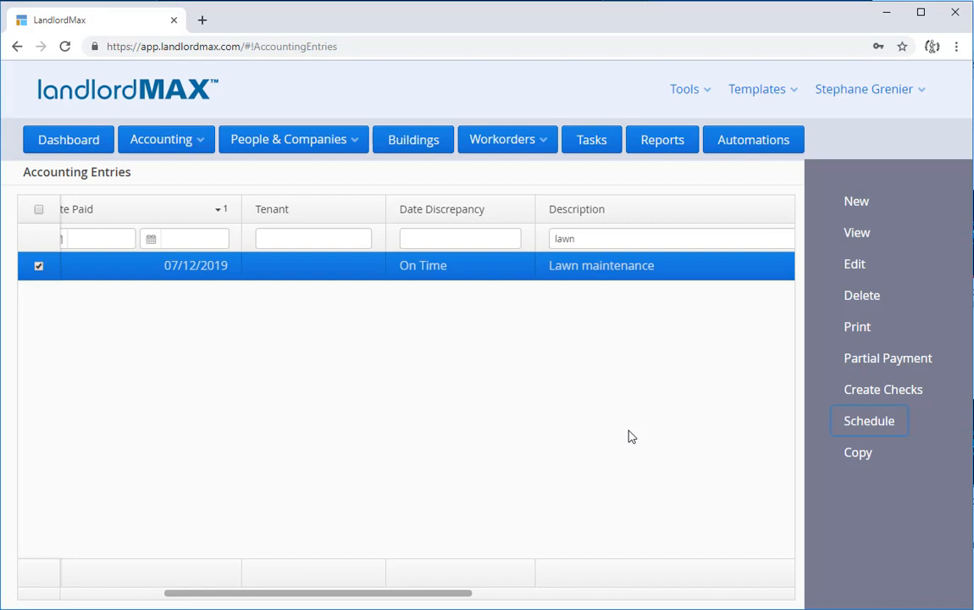
left_click(208, 151)
mouse_move(255, 170)
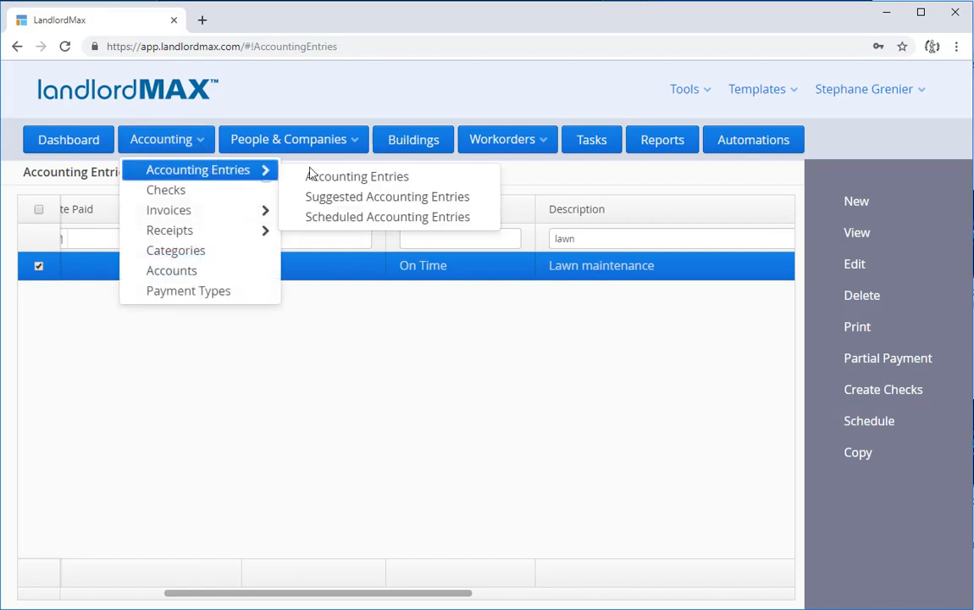
left_click(449, 350)
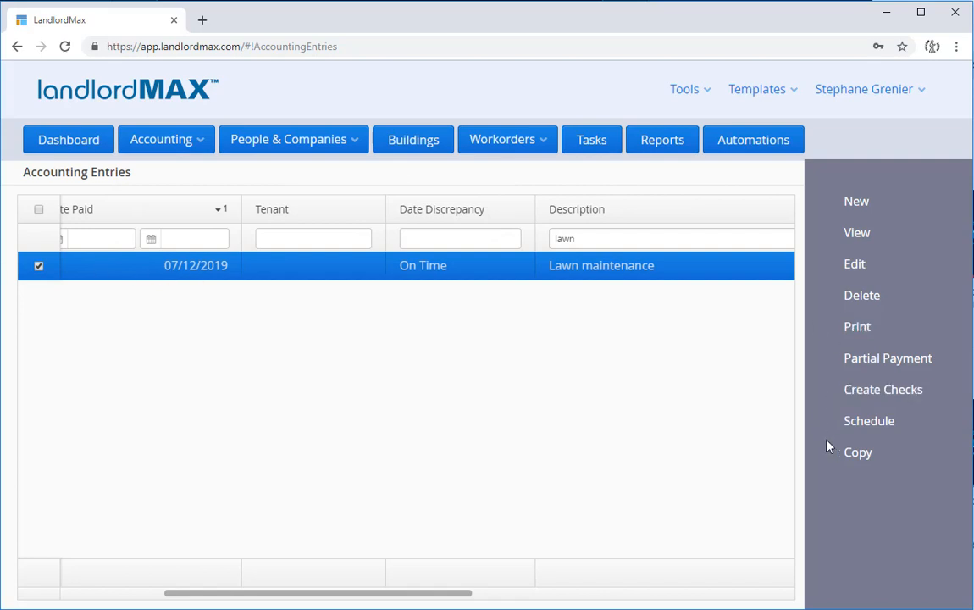
Step: Start scheduling the selected lawn maintenance entry, with the description changed to "Lawn maintenance - recurring"
left_click(875, 430)
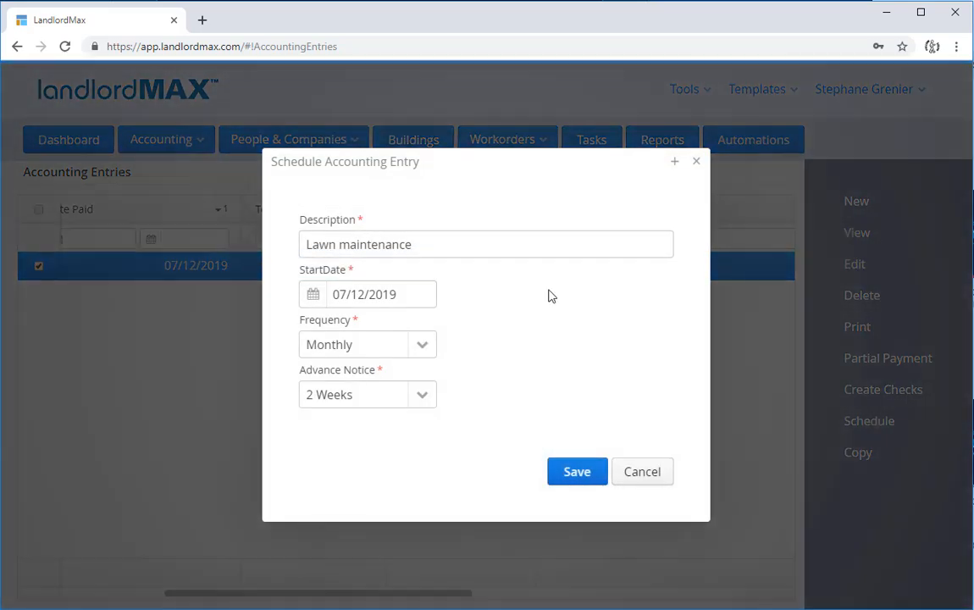
left_click(465, 242)
type("- recuring")
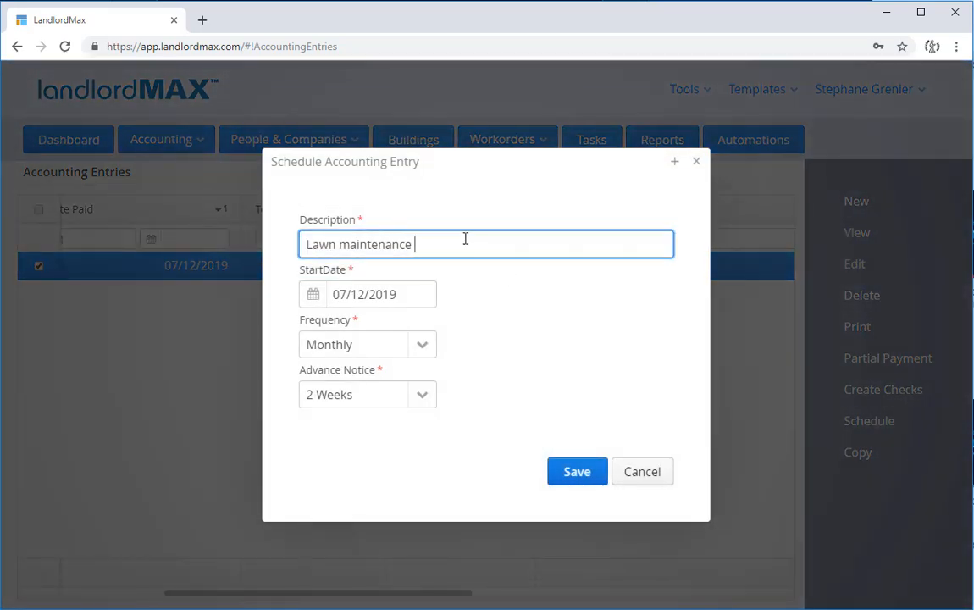
key("BackSpace")
key("BackSpace")
key("BackSpace")
type("ring")
Step: Set the schedule's start date to 05/01/2019 and save it with monthly frequency and 2 weeks' advance notice
left_click(312, 294)
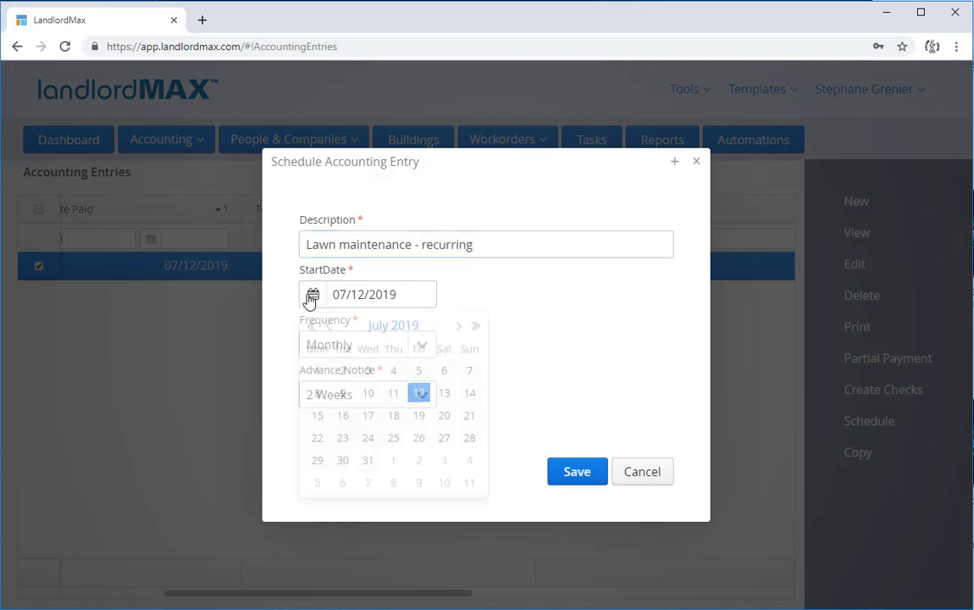
left_click(330, 328)
left_click(329, 327)
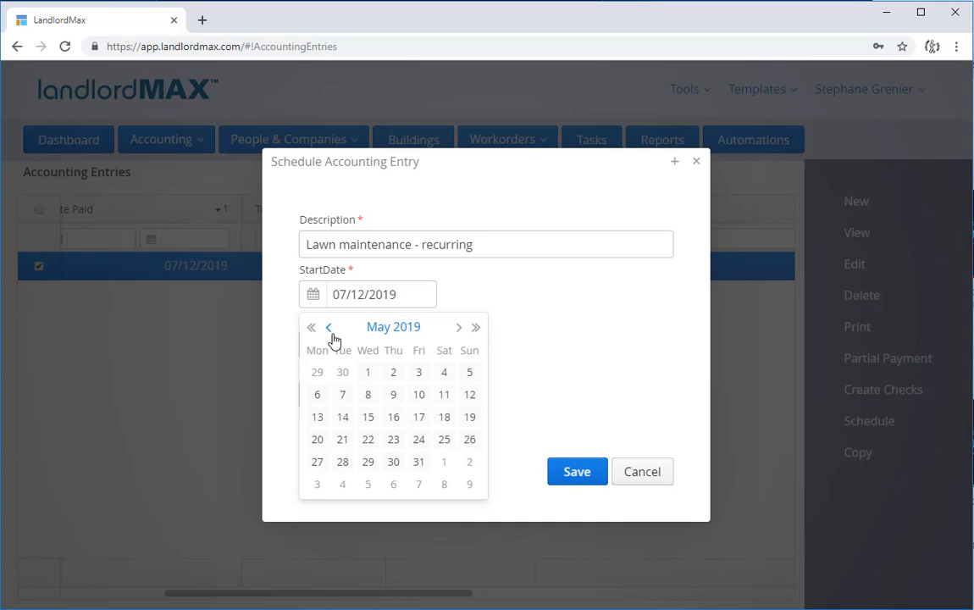
left_click(368, 373)
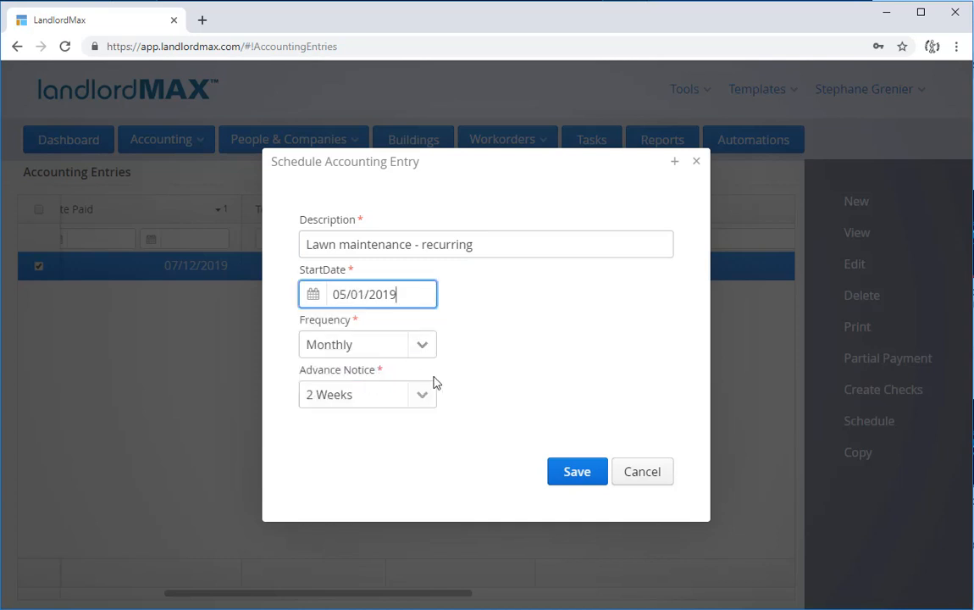
left_click(572, 389)
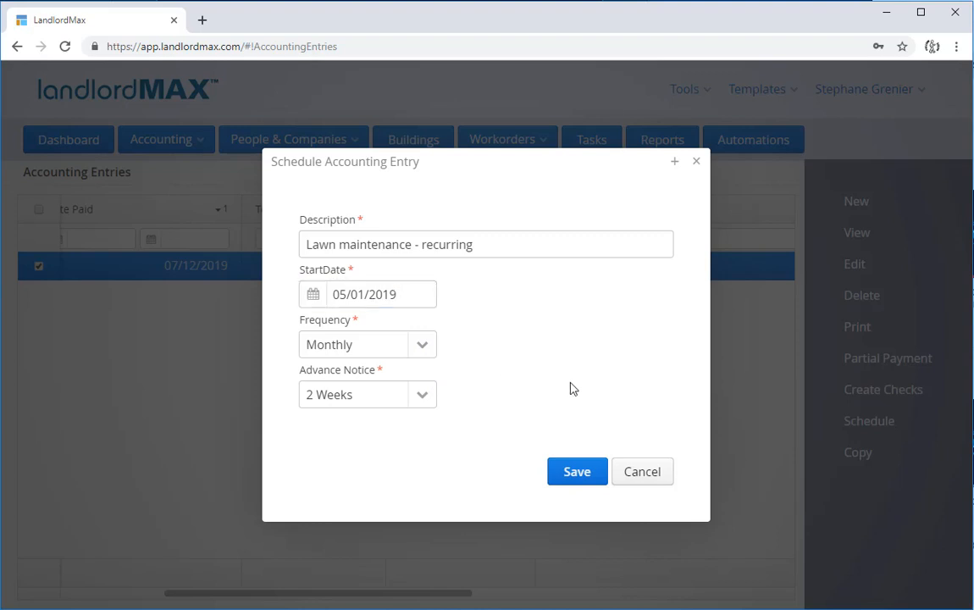
left_click(558, 472)
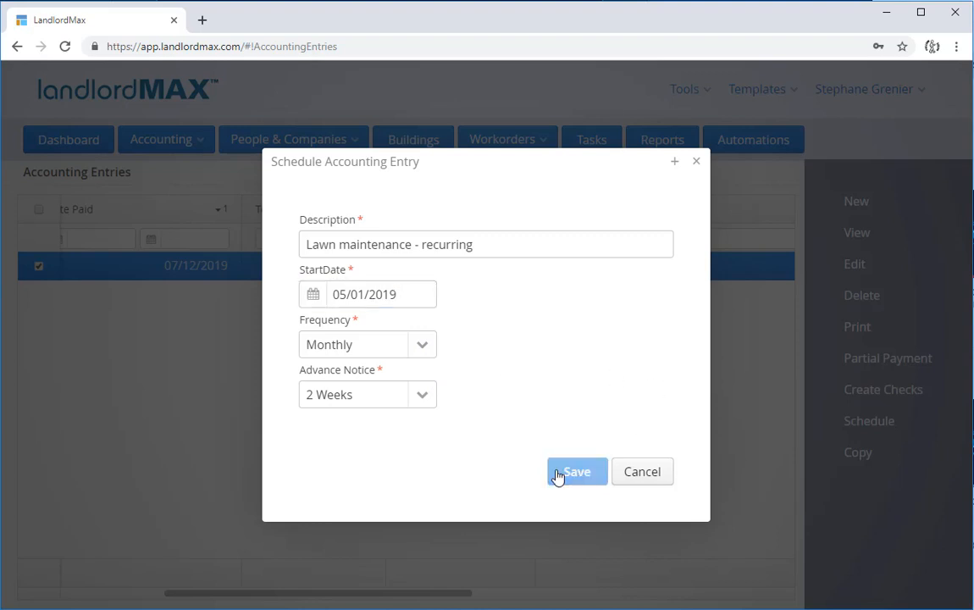
Step: Open the scheduled accounting entries list to check the recurring lawn maintenance entry
left_click(176, 146)
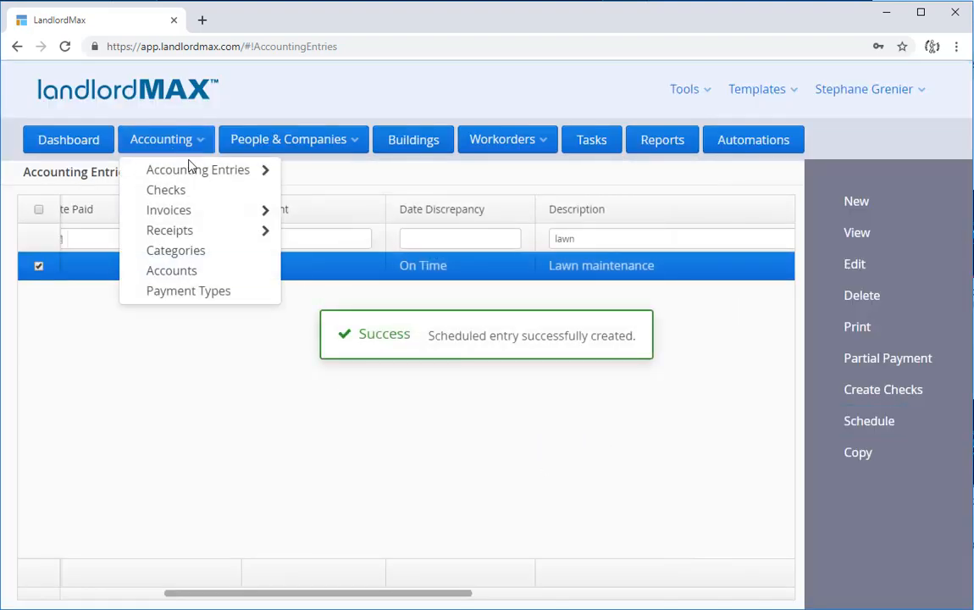
mouse_move(239, 172)
left_click(356, 219)
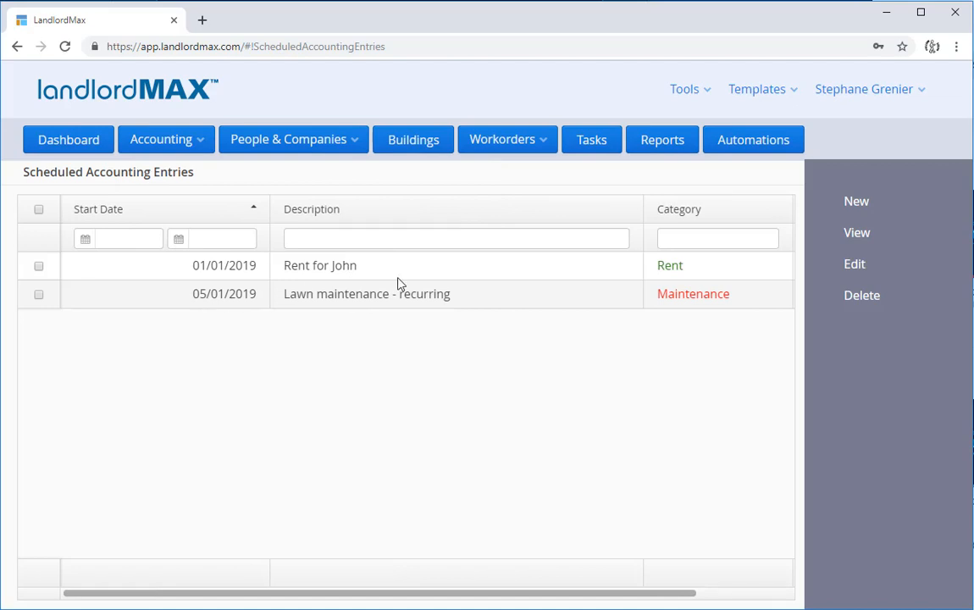
Step: Accept all the suggested "Lawn maintenance - recurring" entries in the suggested accounting entries list
left_click(174, 146)
mouse_move(276, 176)
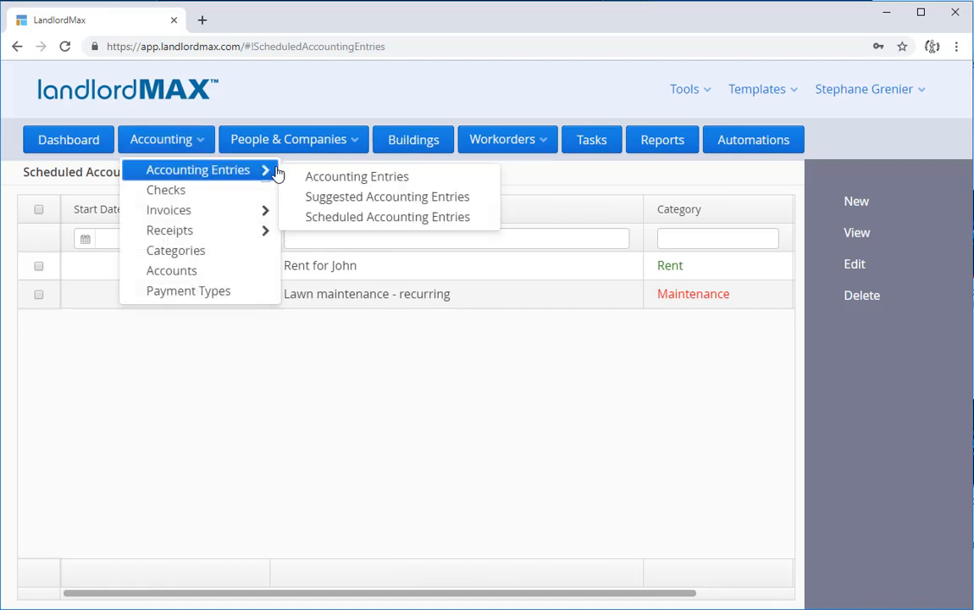
left_click(380, 201)
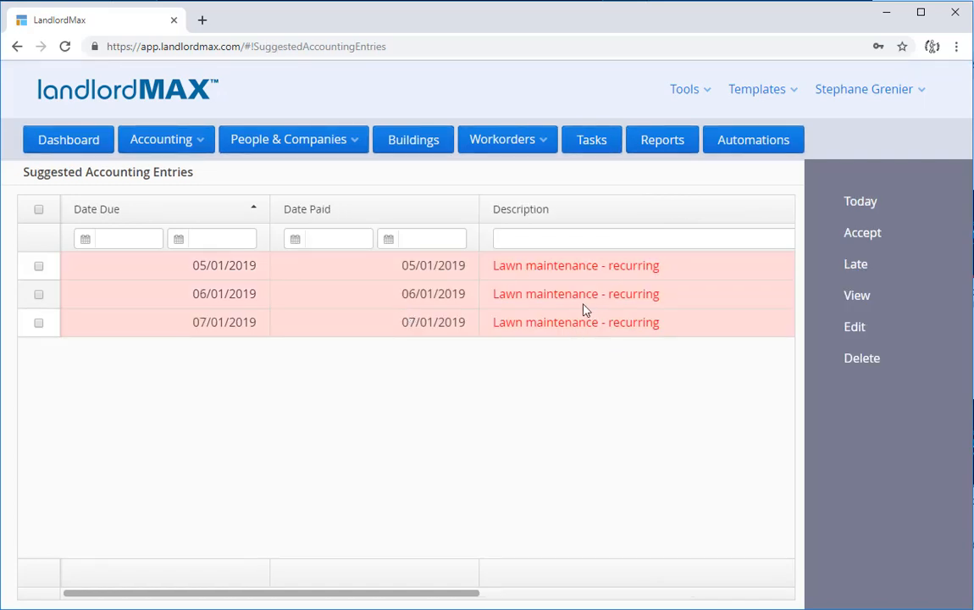
left_click(38, 210)
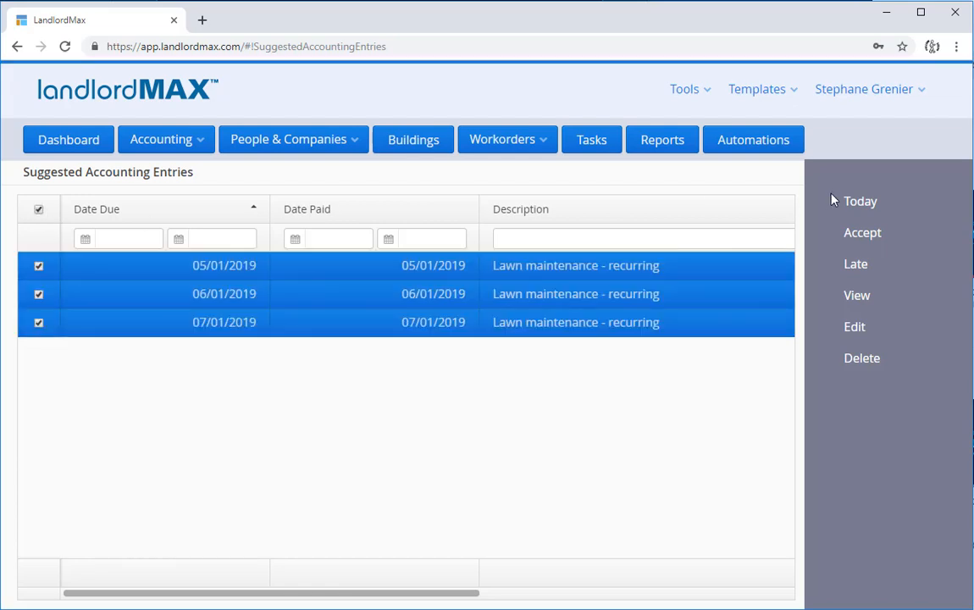
left_click(862, 234)
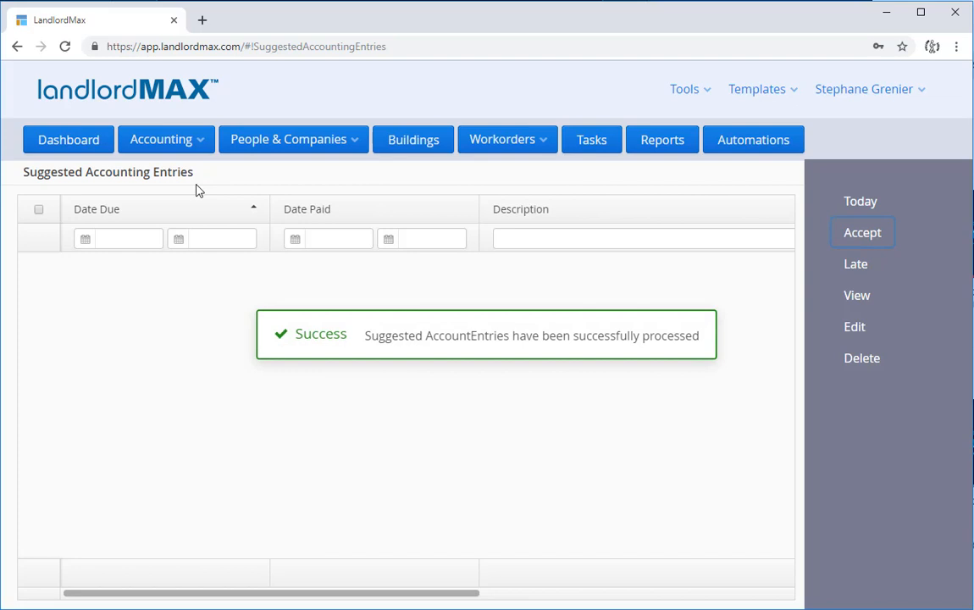
Step: Open the accounting entries list and filter it by the description "lawn" to check the accepted entries
left_click(170, 142)
left_click(354, 180)
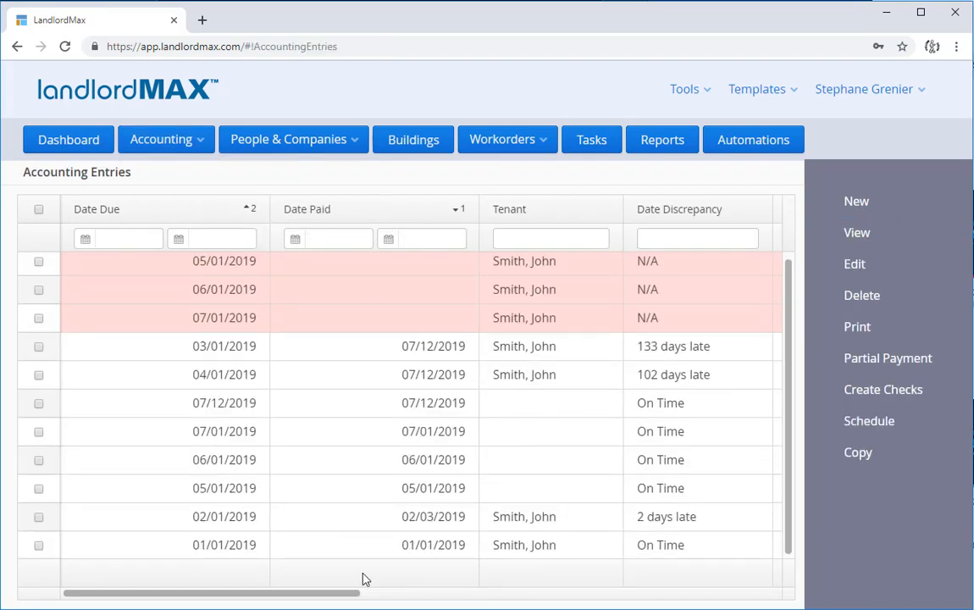
left_click_drag(339, 591, 614, 591)
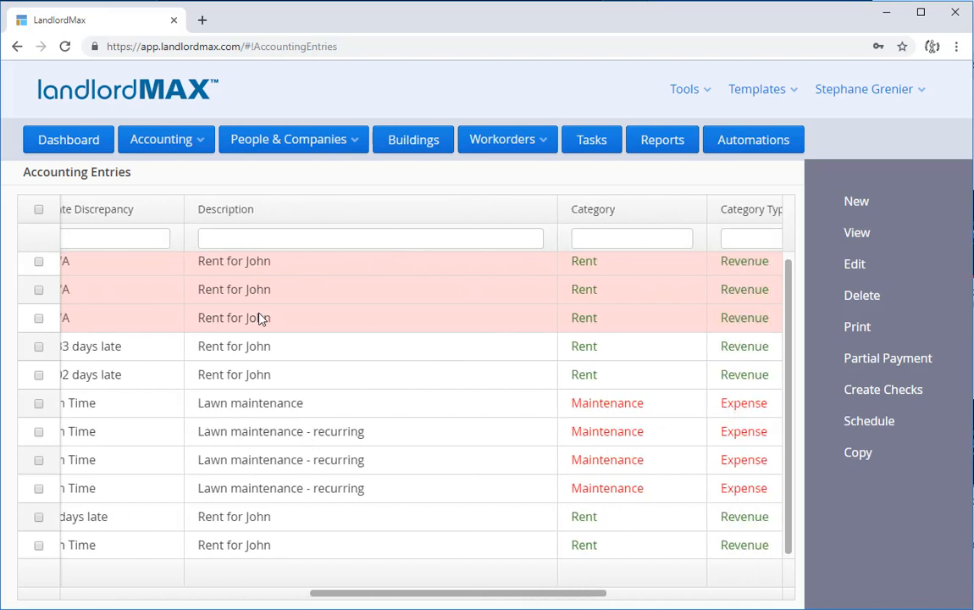
left_click(262, 239)
type("lawn")
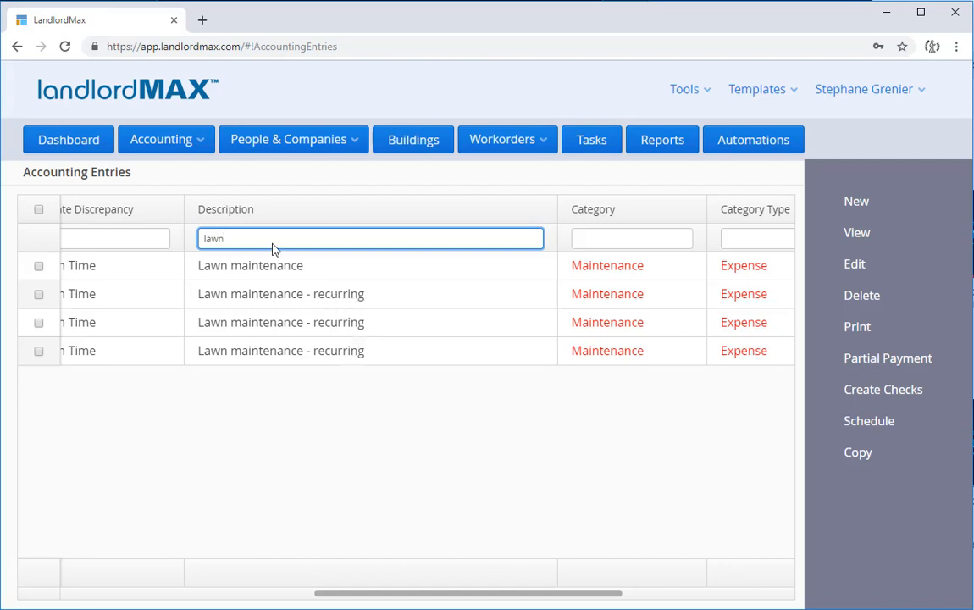
Step: Reload the accounting entries list without the description filter
left_click(194, 150)
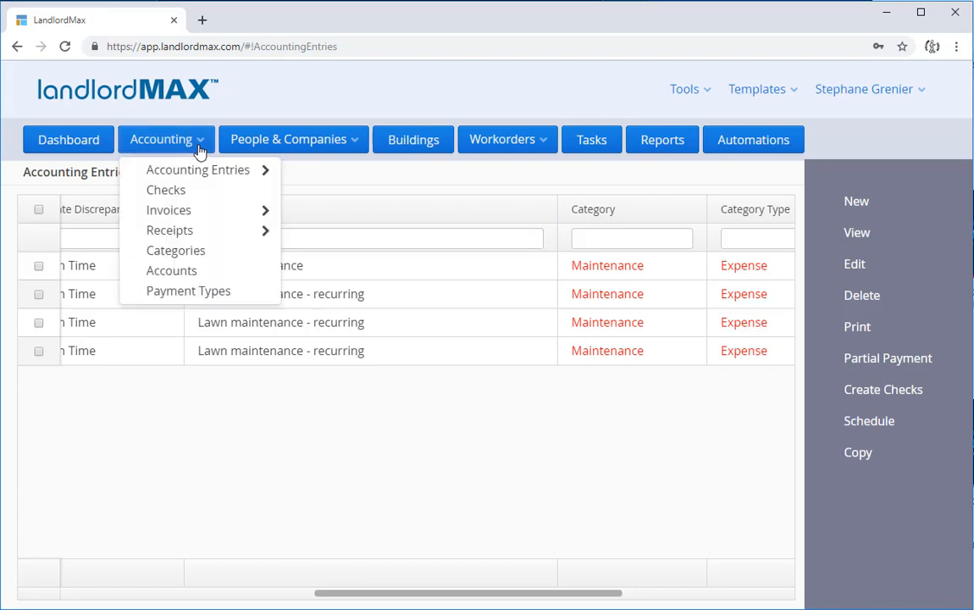
mouse_move(214, 171)
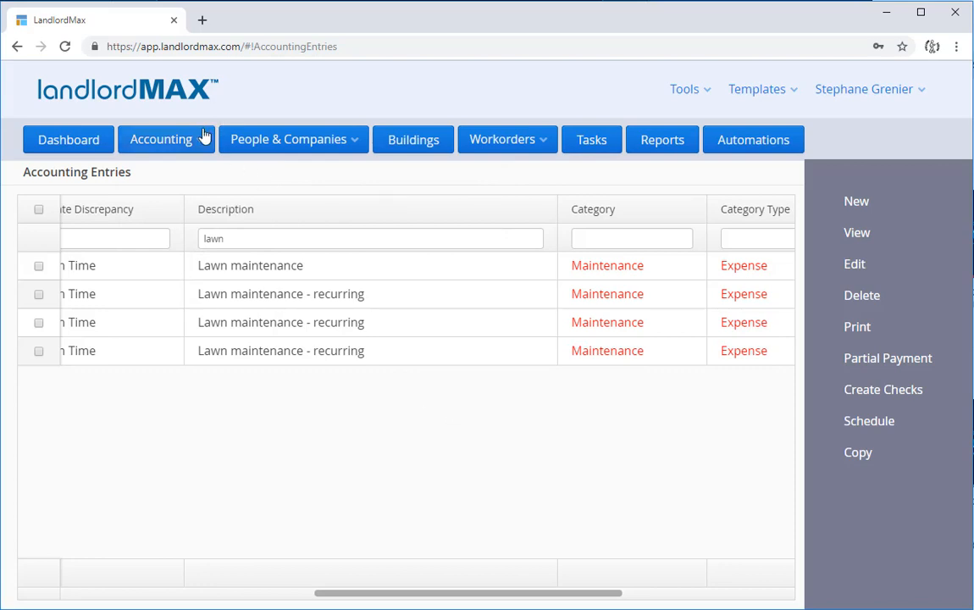
mouse_move(204, 135)
mouse_move(222, 171)
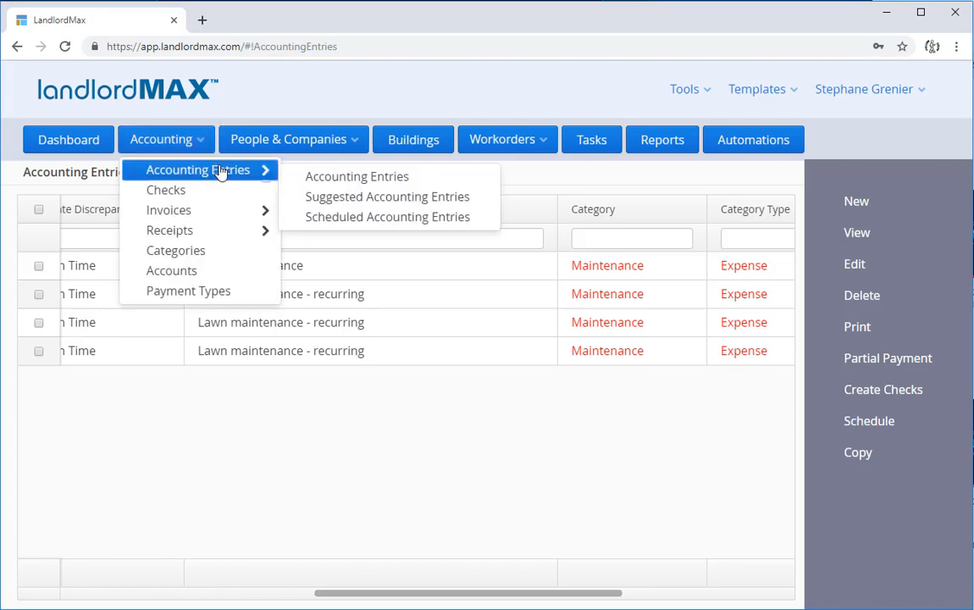
left_click(370, 193)
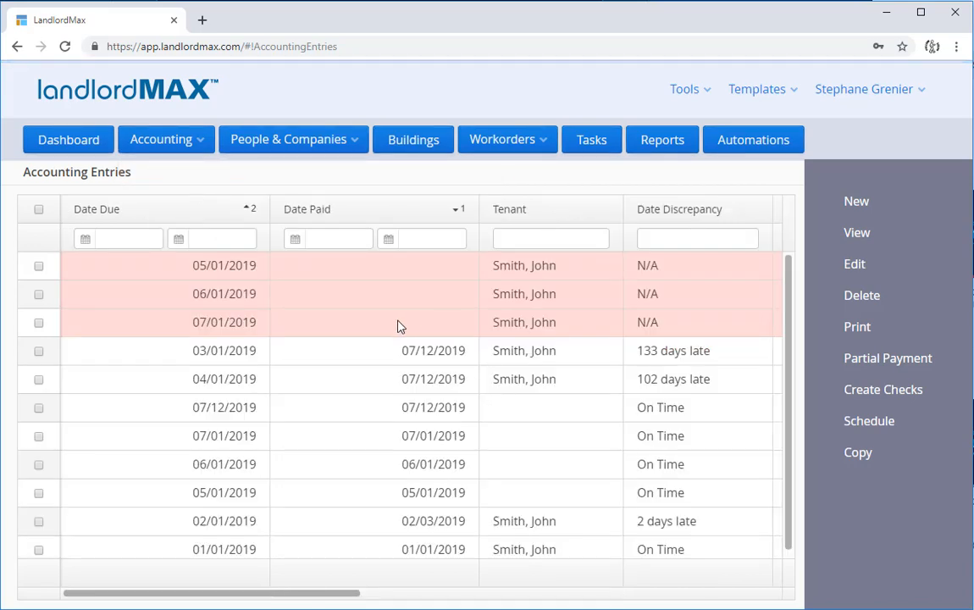
left_click(854, 204)
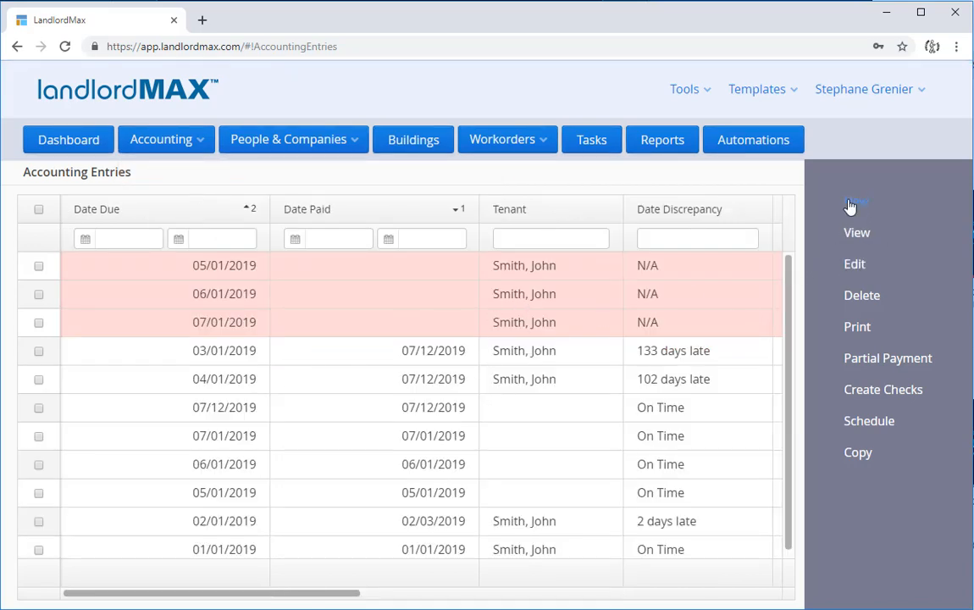
left_click(275, 229)
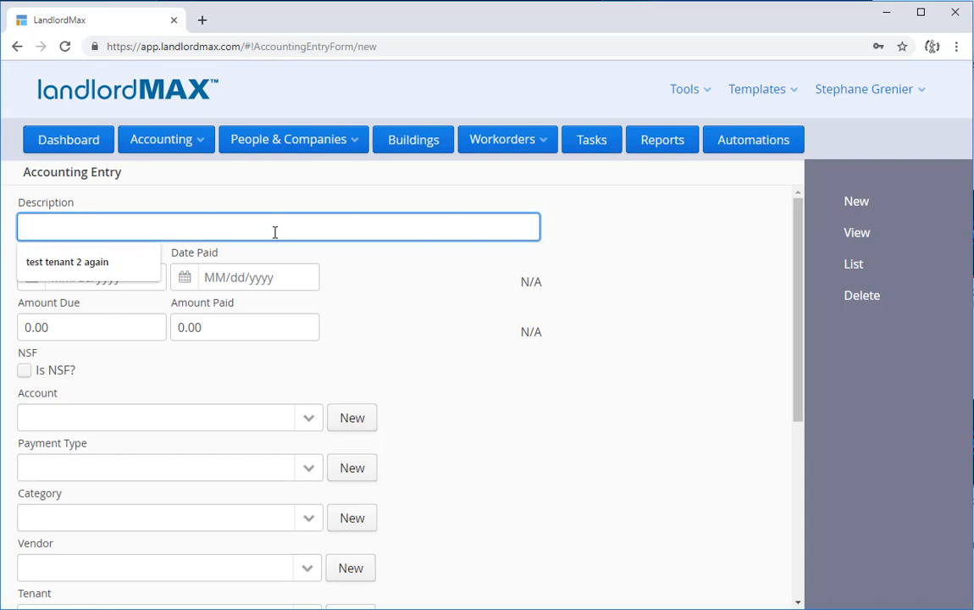
type("Fix toile")
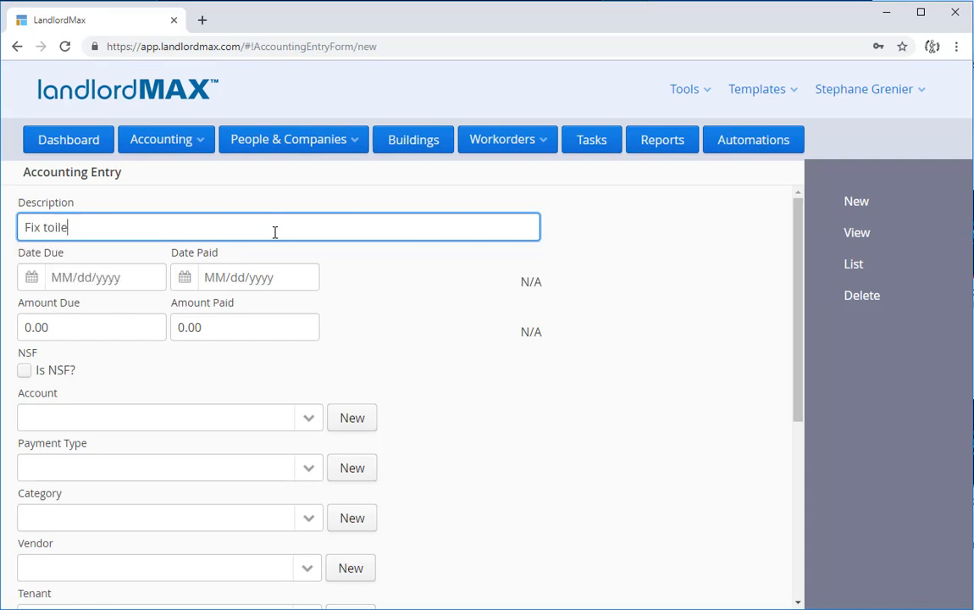
type("t")
scroll(555, 441, "down", 4)
left_click(112, 563)
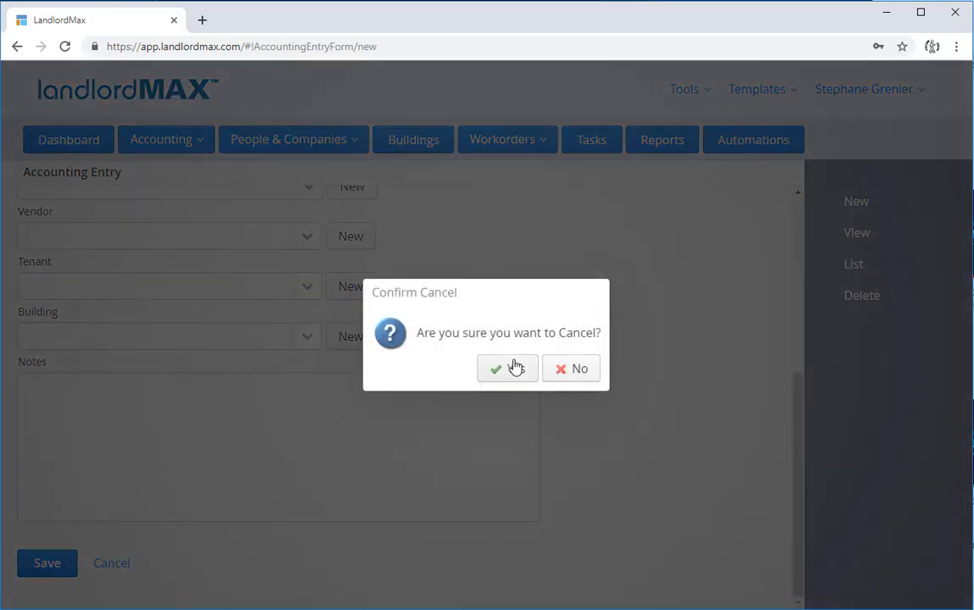
left_click(518, 373)
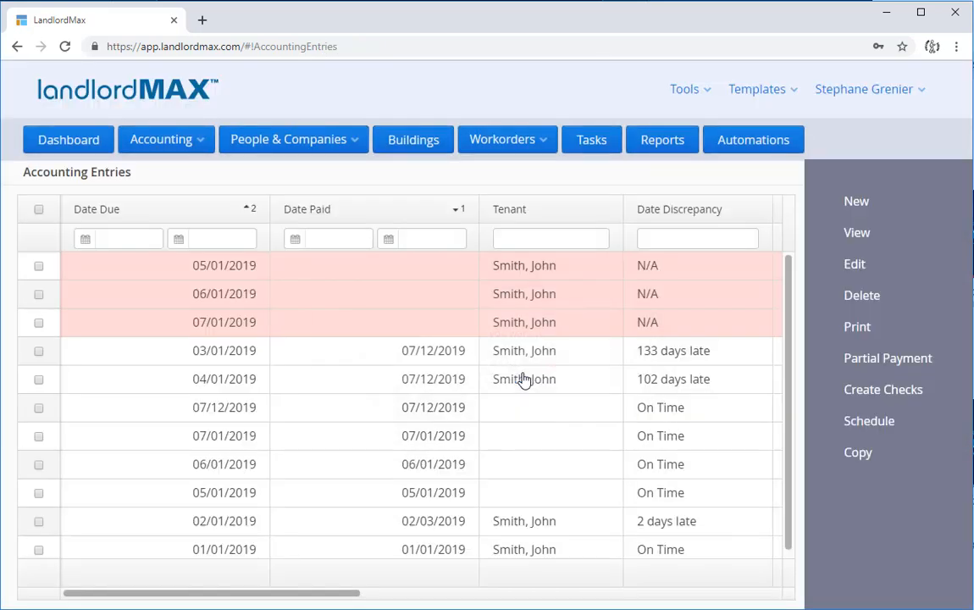